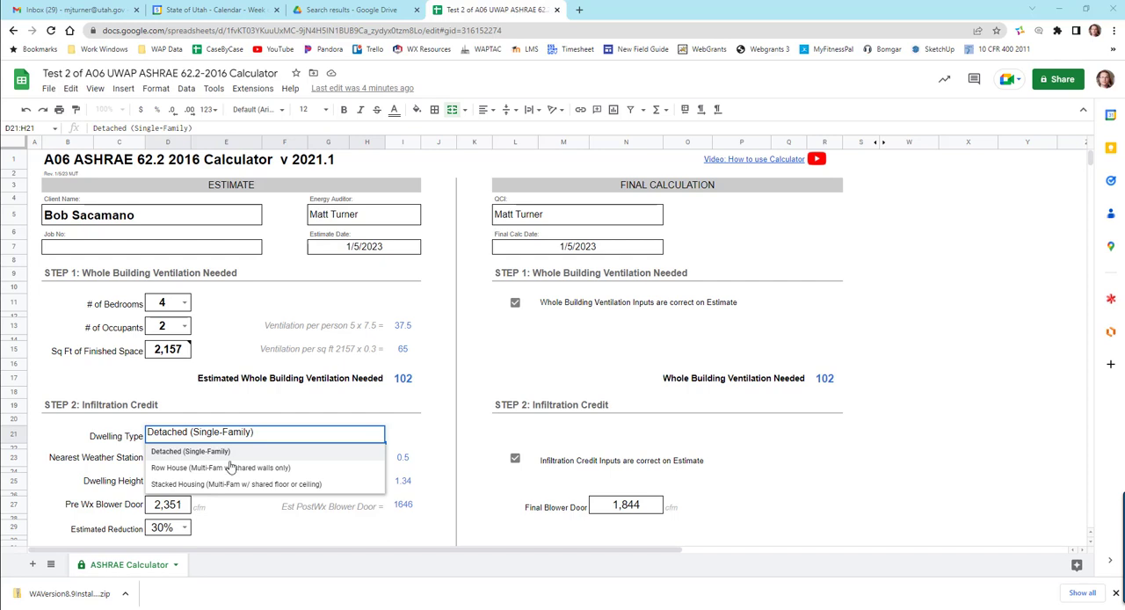
- Keep the dwelling type as Detached (Single-Family) and review the estimate and final calculation from Step 1 through Step 4
left_click(220, 456)
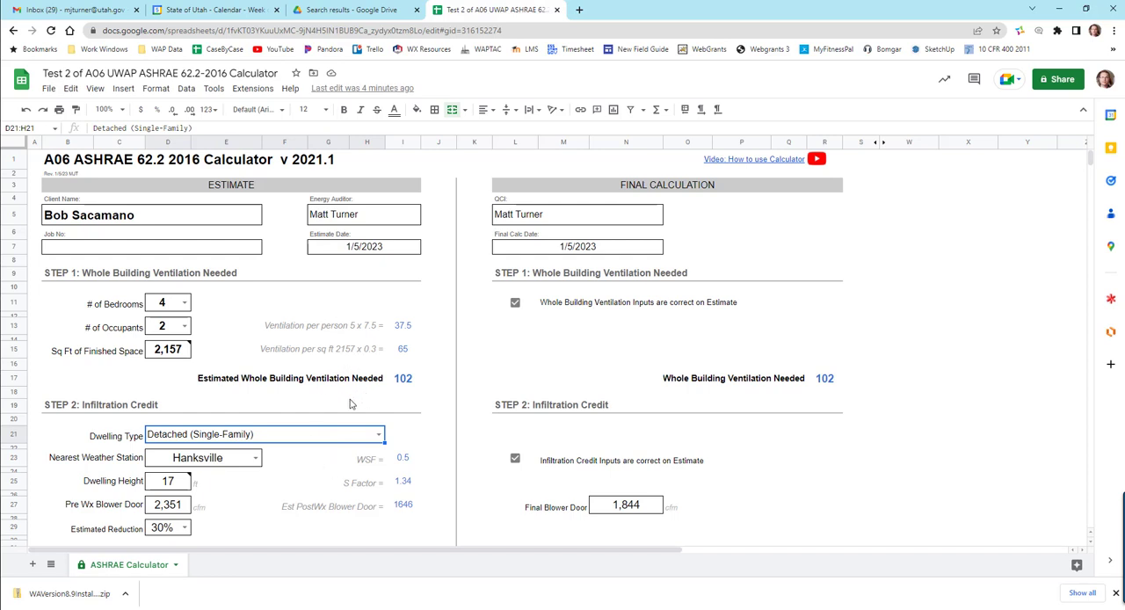
scroll(350, 405, "down", 1)
scroll(350, 404, "up", 1)
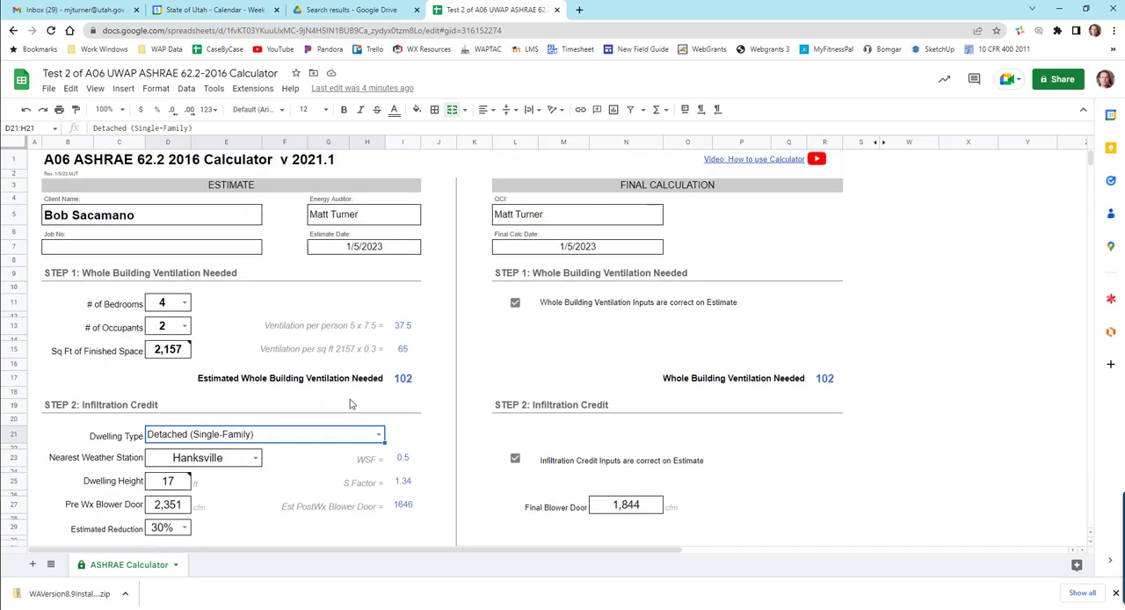
scroll(350, 404, "down", 5)
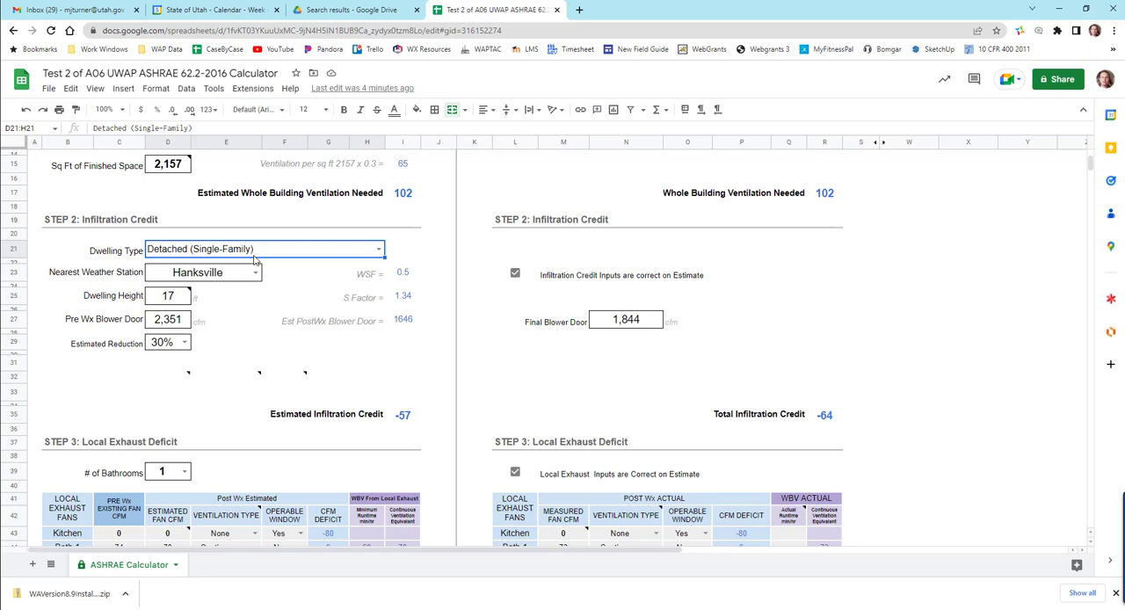
scroll(299, 327, "down", 5)
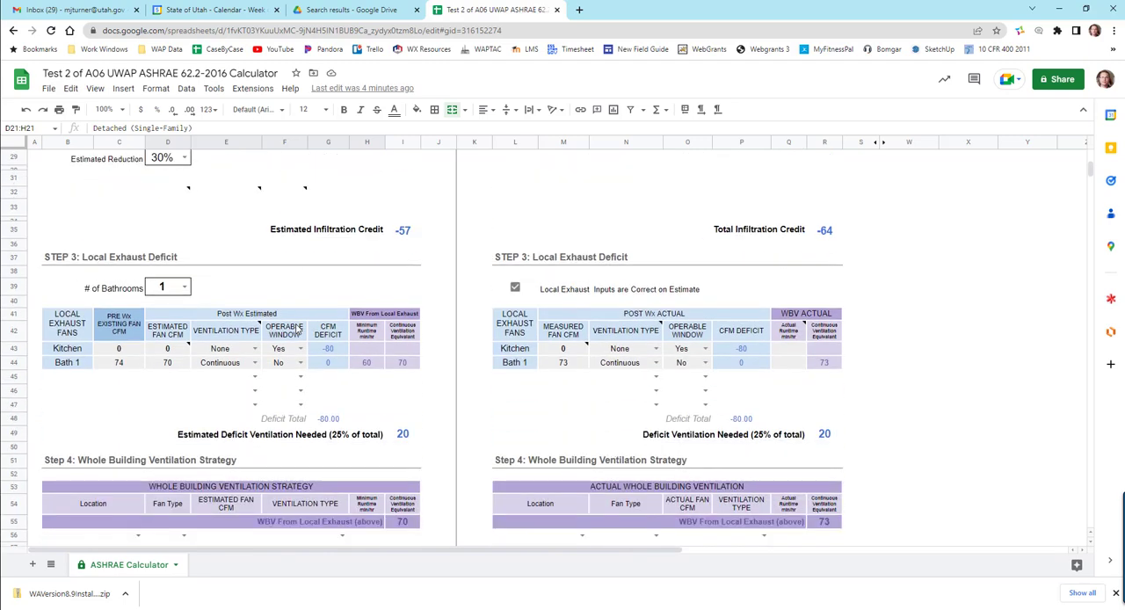
scroll(299, 327, "down", 4)
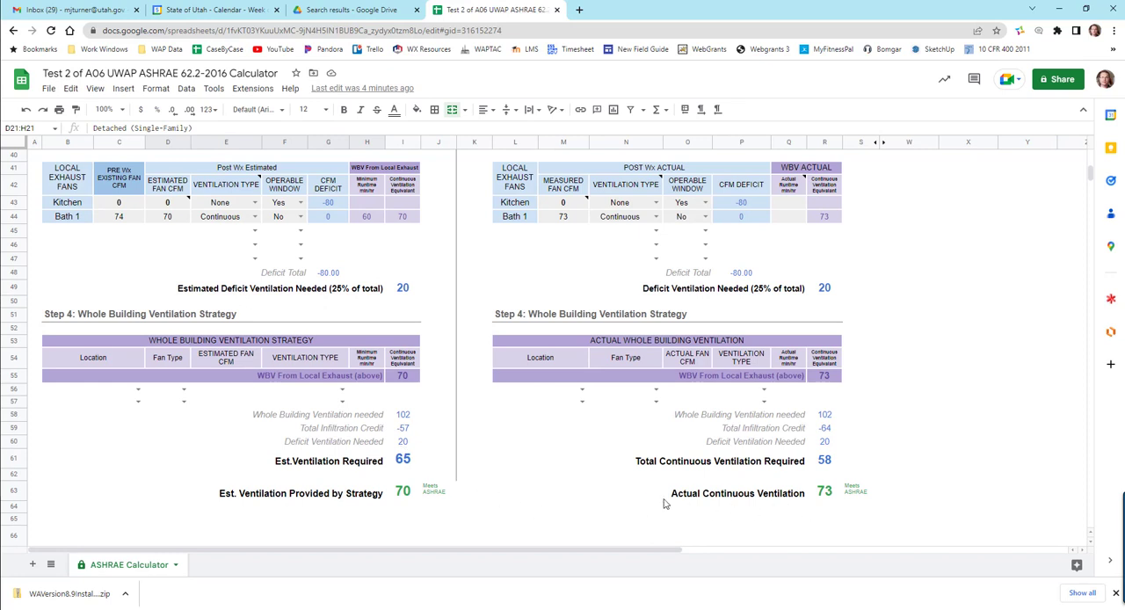
scroll(626, 495, "up", 9)
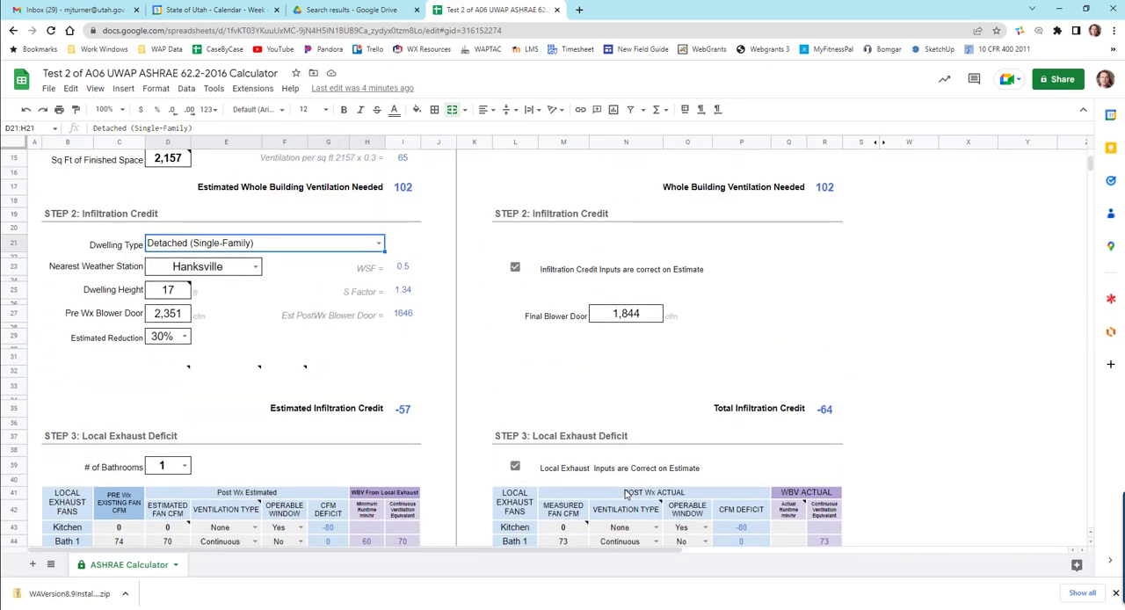
scroll(626, 495, "up", 1)
scroll(613, 472, "up", 1)
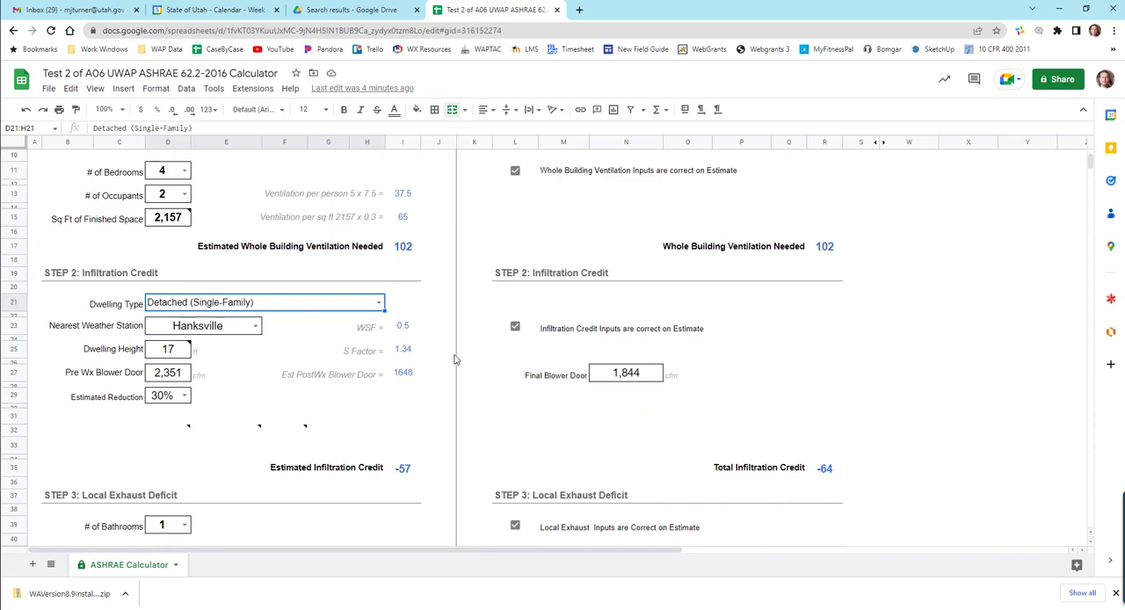
- Try the Row House (Multi-Fam w/ shared walls only) dwelling type and return it to Detached (Single-Family)
left_click(378, 303)
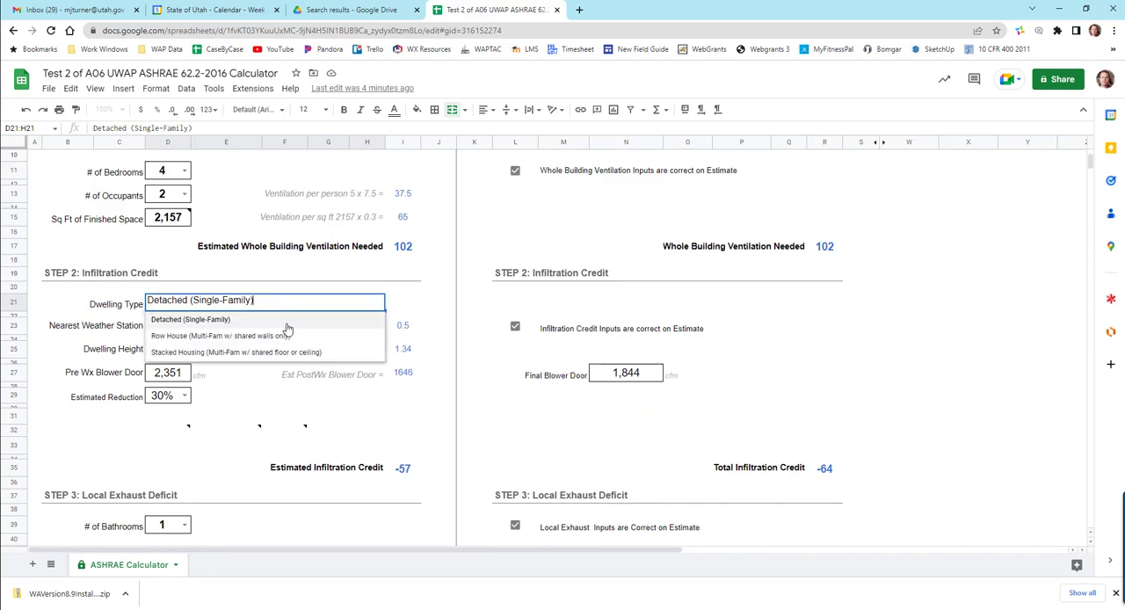
left_click(252, 339)
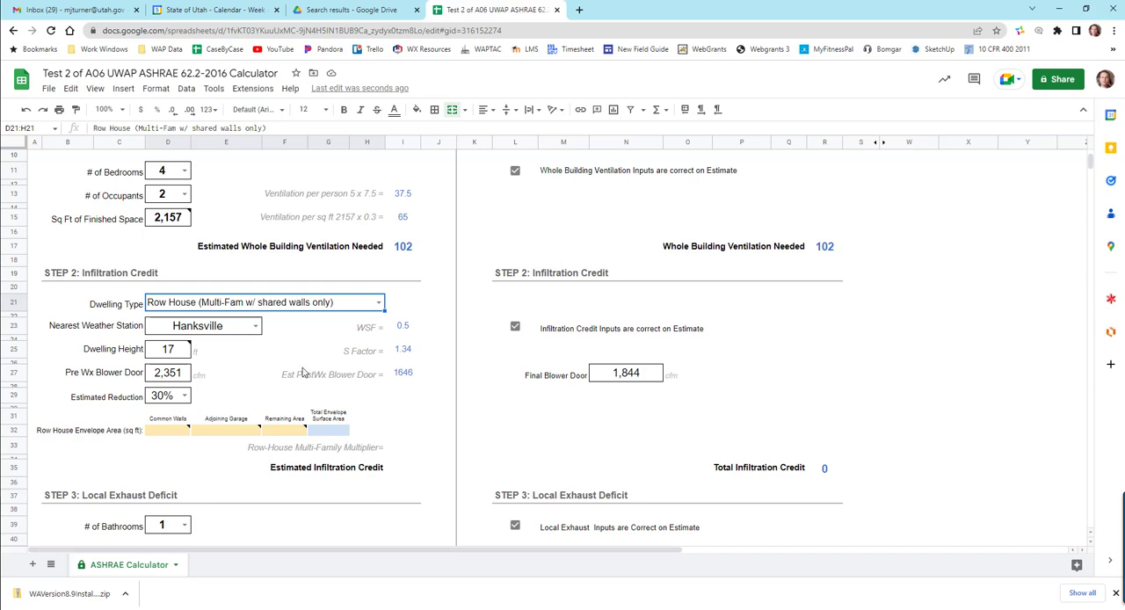
left_click(379, 305)
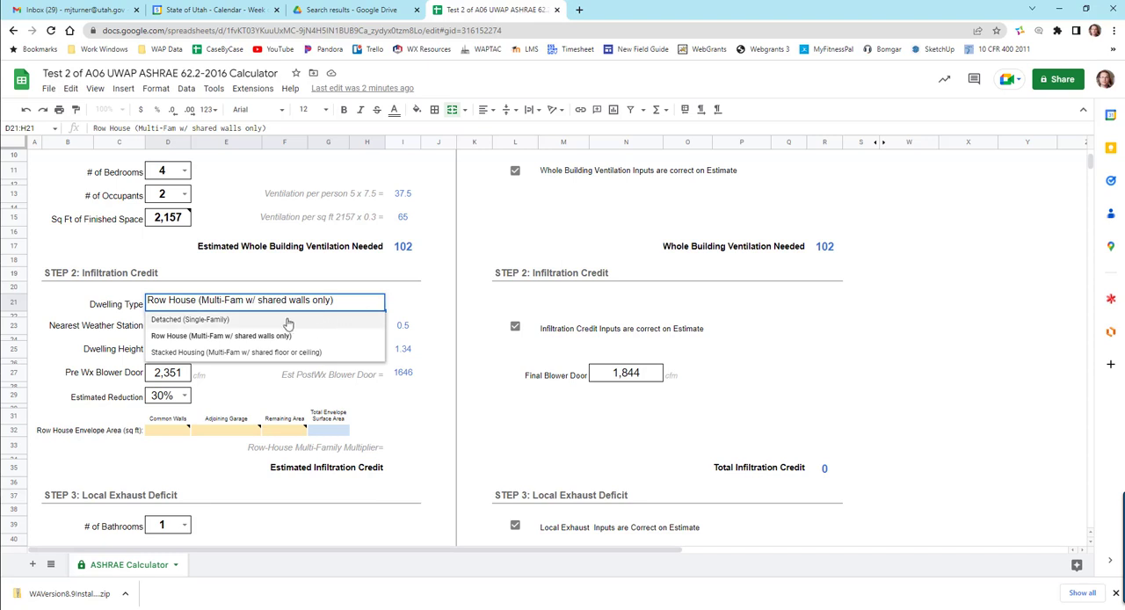
left_click(223, 322)
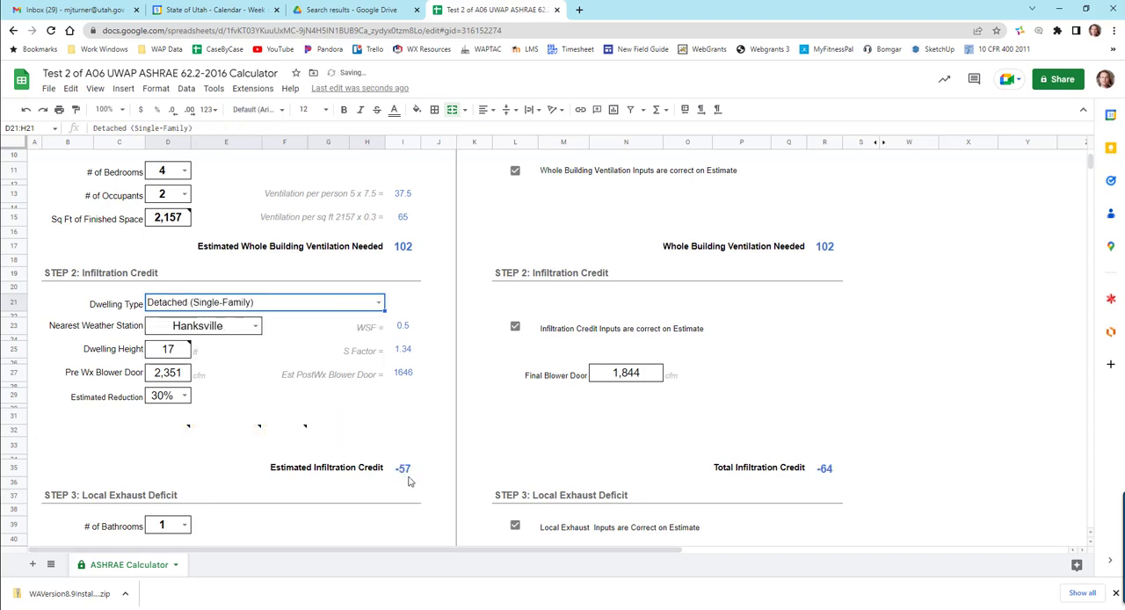
- Set the dwelling type in Step 2 to Row House (Multi-Fam w/ shared walls only)
left_click(378, 304)
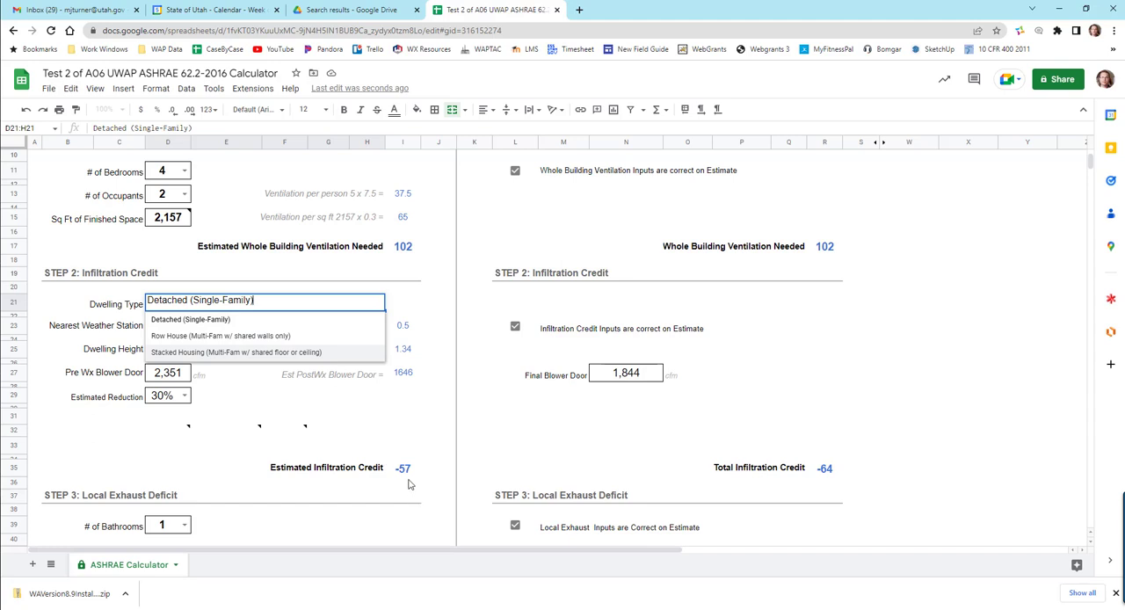
left_click(275, 337)
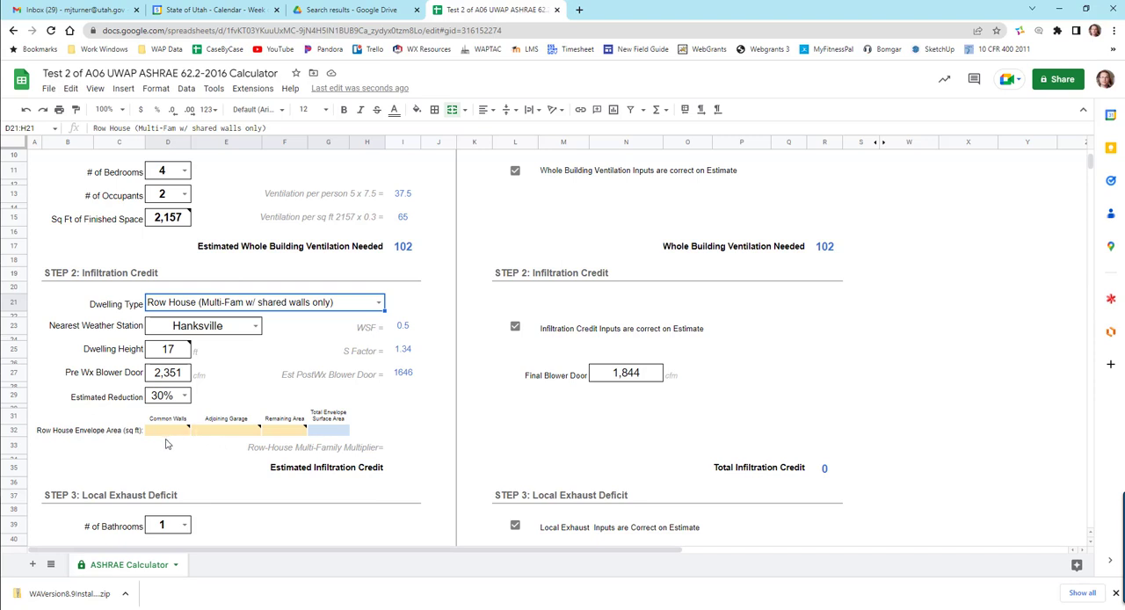
- Switch to SketchUp to examine the row house model's coloured unit, and return to the calculator's Common Walls field
left_click(536, 609)
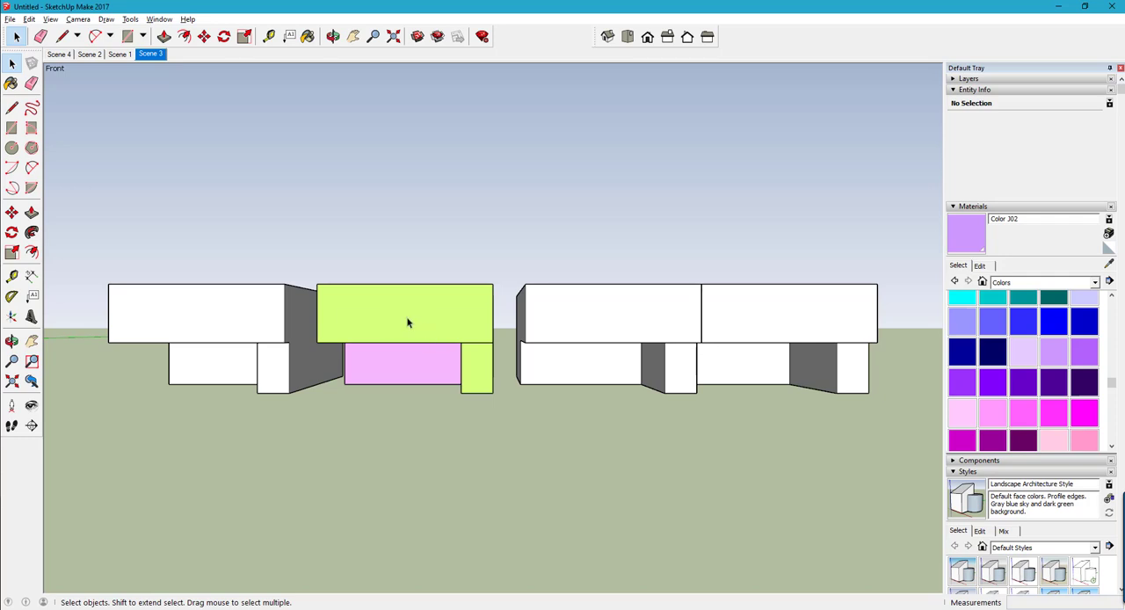
key("o")
left_click_drag(405, 322, 495, 377)
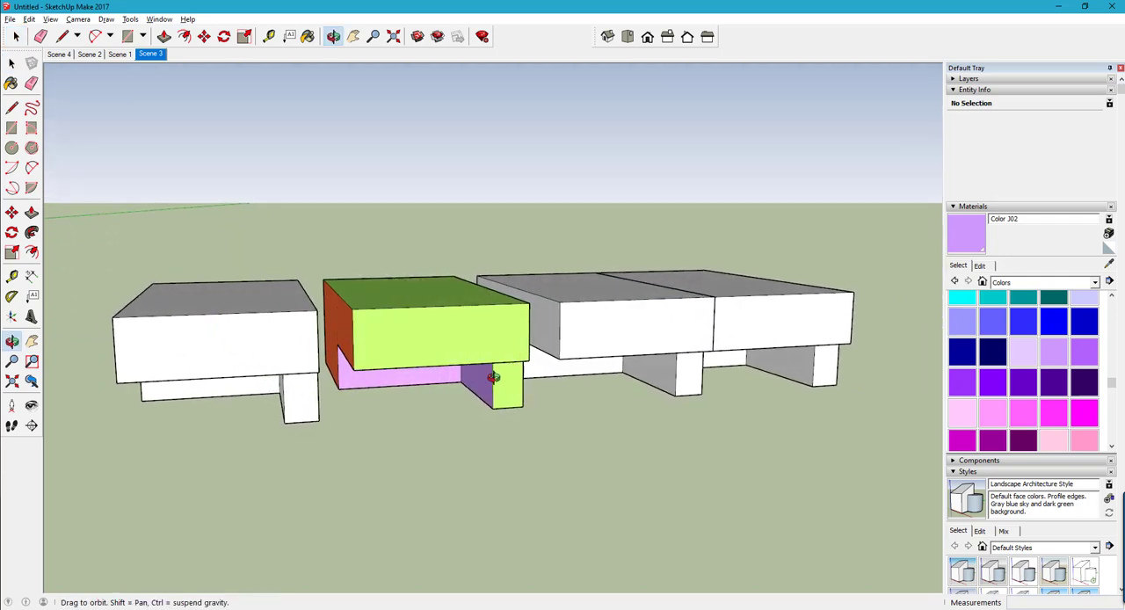
left_click(343, 609)
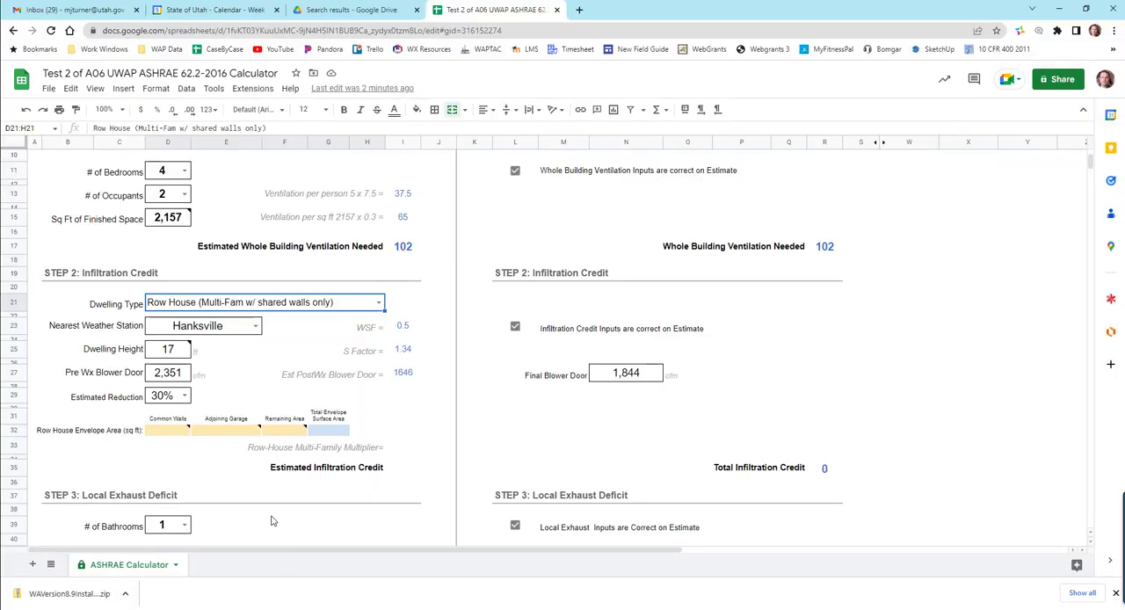
mouse_move(160, 442)
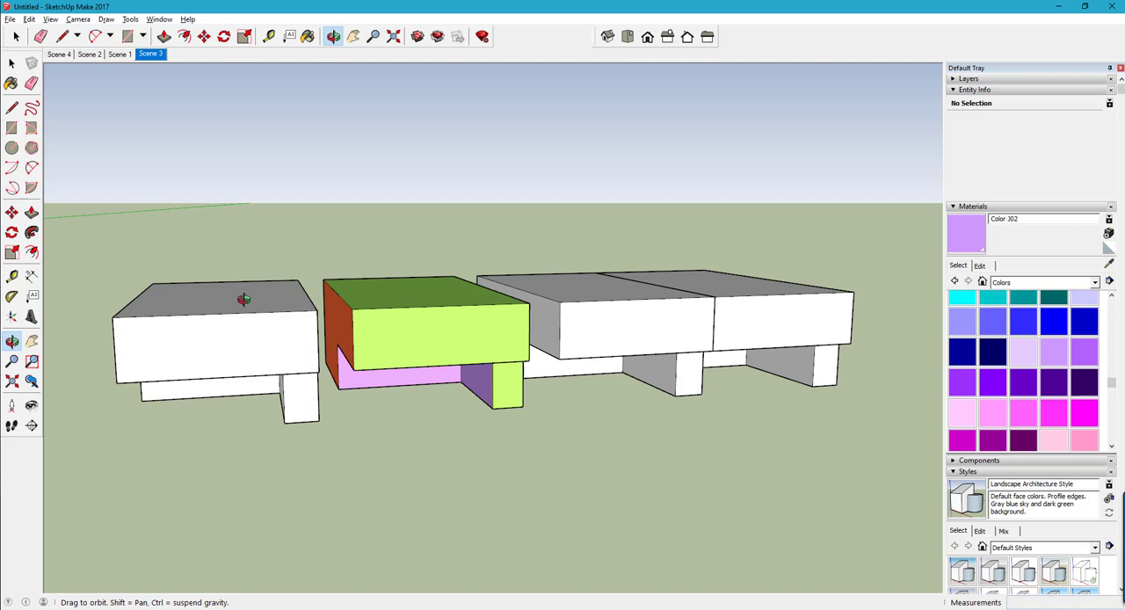
- In the SketchUp model, select the orange common wall on one side of the green unit to read its area
scroll(338, 319, "up", 2)
scroll(338, 318, "up", 2)
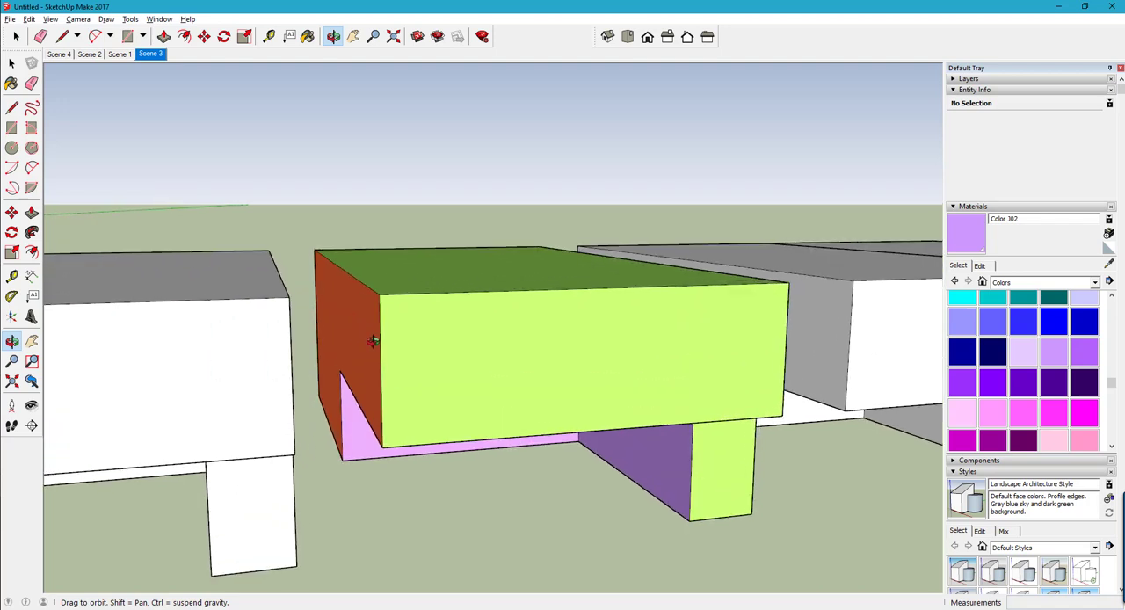
scroll(371, 336, "up", 3)
scroll(366, 344, "up", 1)
scroll(342, 336, "up", 1)
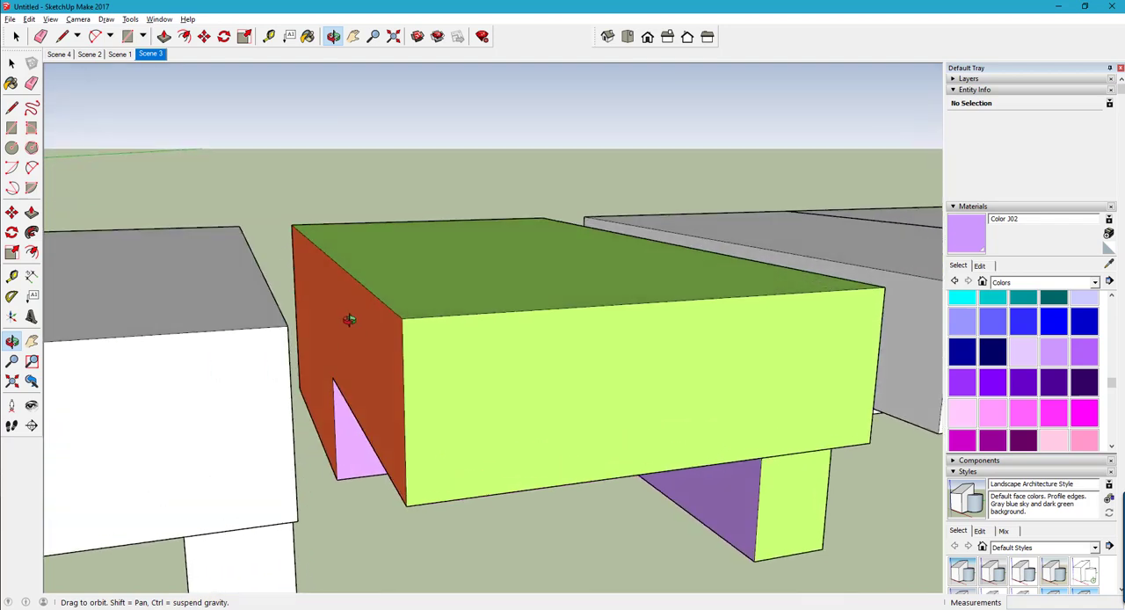
left_click_drag(340, 345, 328, 344)
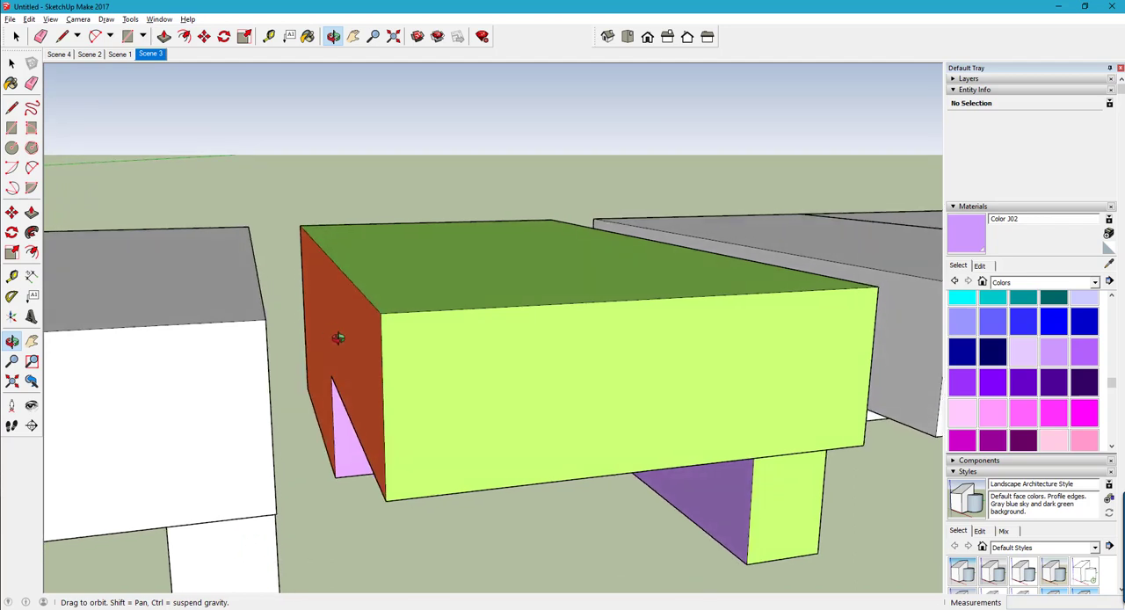
key("space")
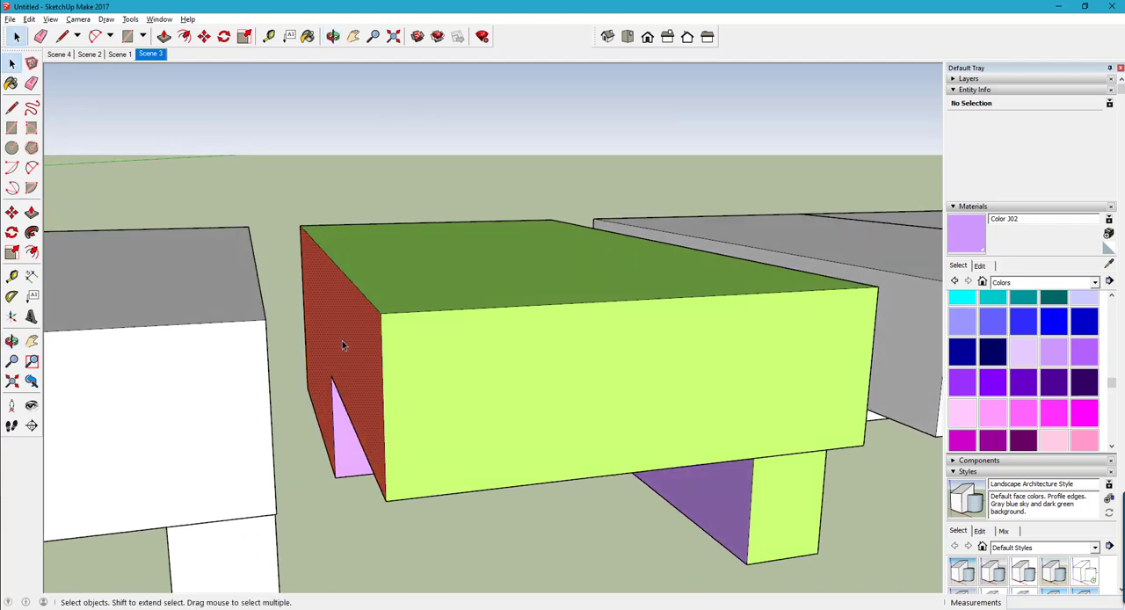
left_click(342, 341)
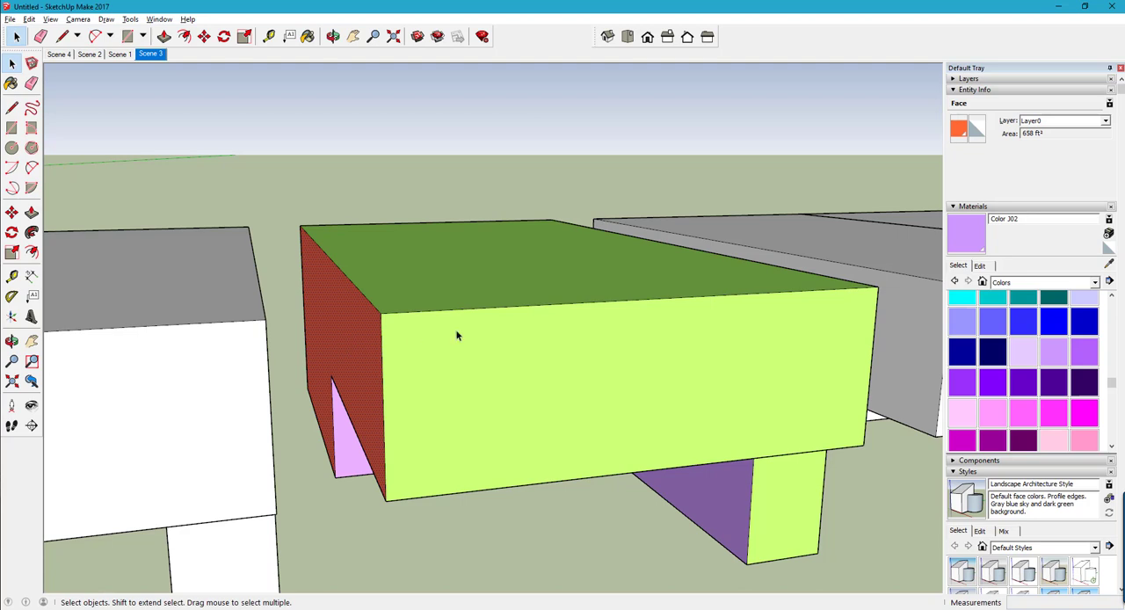
- Add the orange common wall on the green unit's opposite side to the selection to read the combined area
key("o")
left_click_drag(603, 347, 339, 349)
left_click_drag(578, 363, 644, 365)
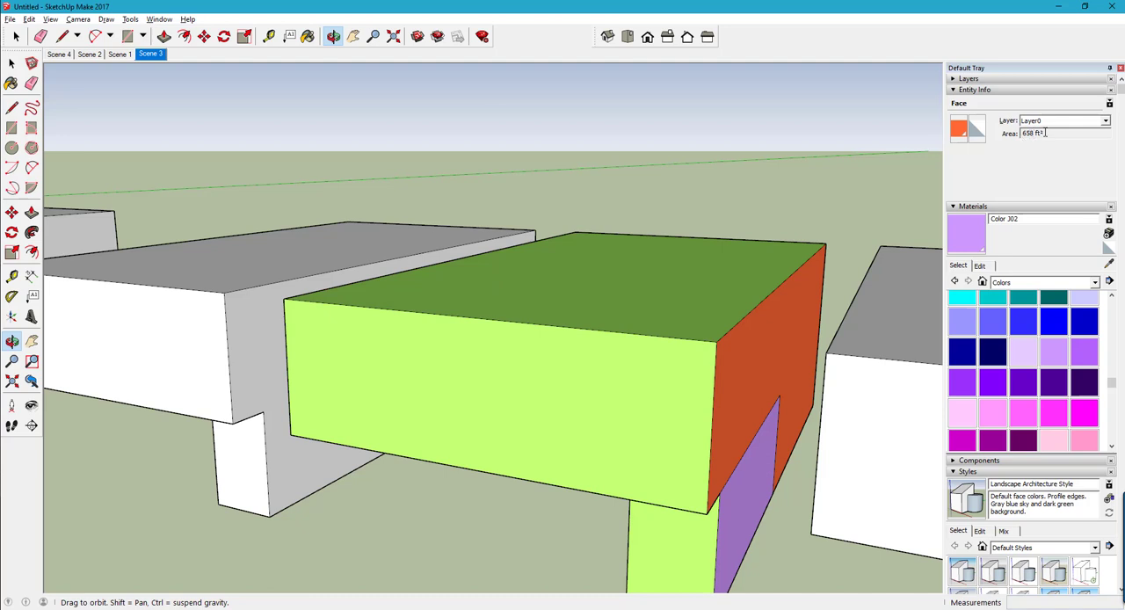
key("space")
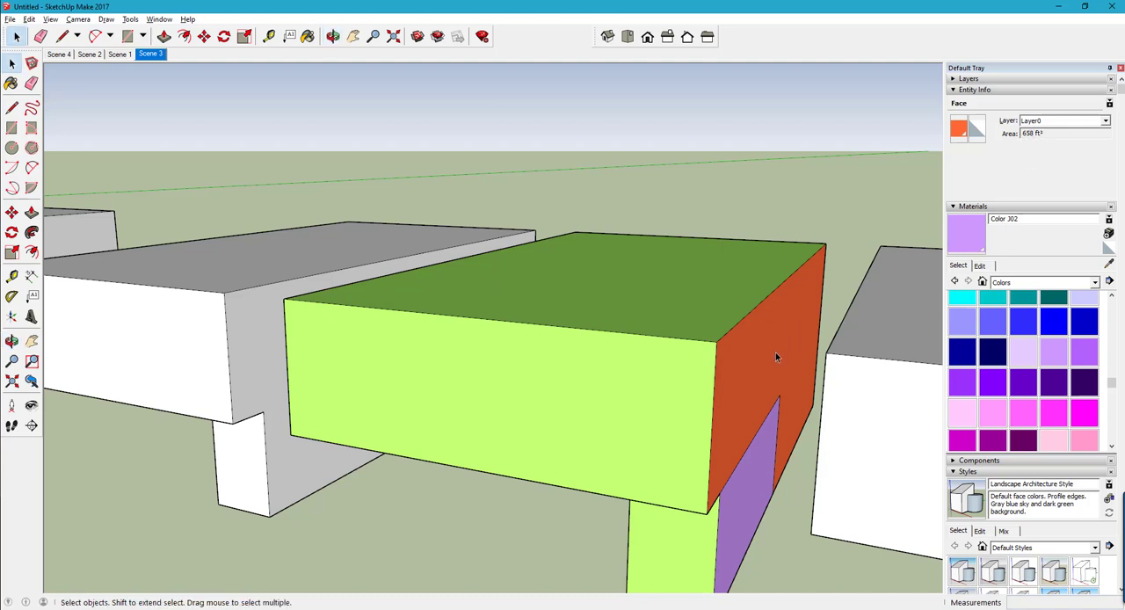
left_click(774, 362, "shift")
key("o")
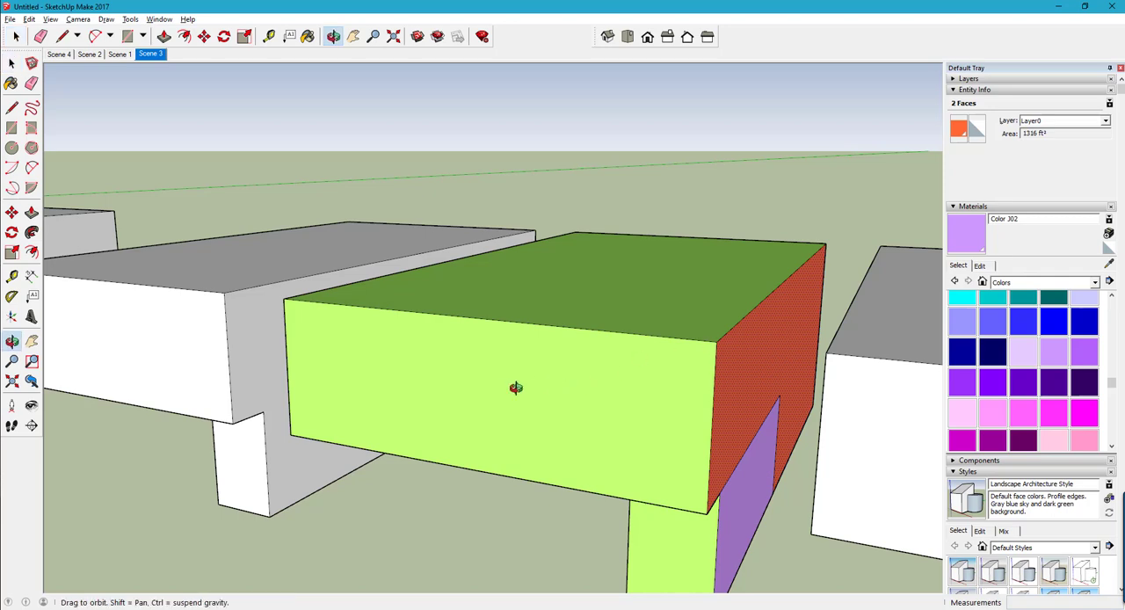
mouse_move(515, 389)
left_mouse_down()
mouse_move(767, 372)
mouse_move(527, 374)
left_mouse_up()
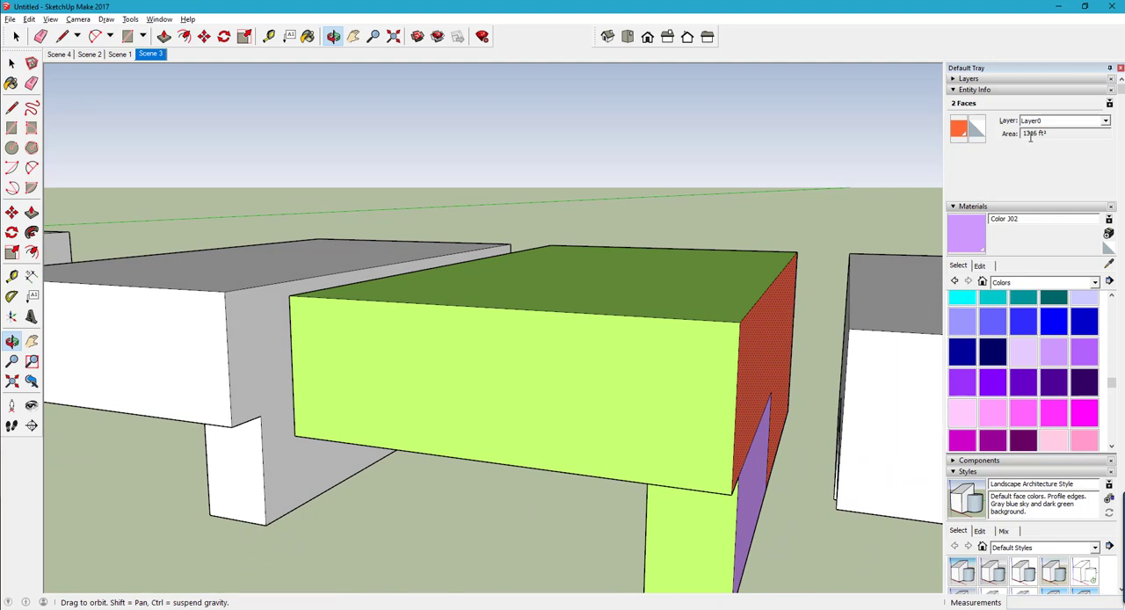
- Switch to the calculator spreadsheet and enter 1316 as the Common Walls area of the row house envelope
left_click(259, 608)
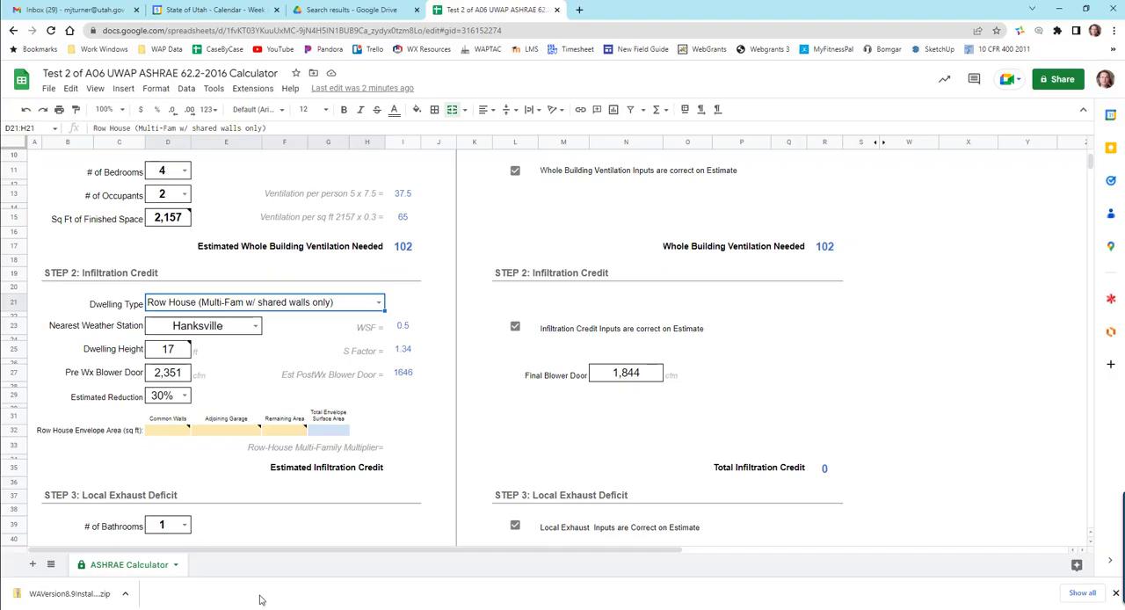
left_click(165, 435)
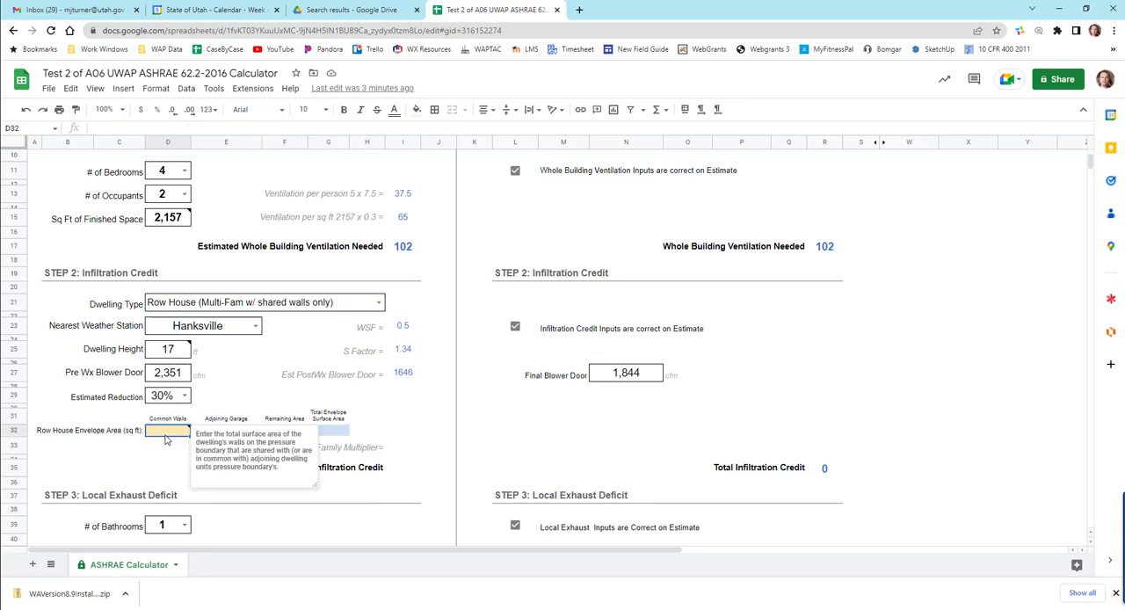
type("1316")
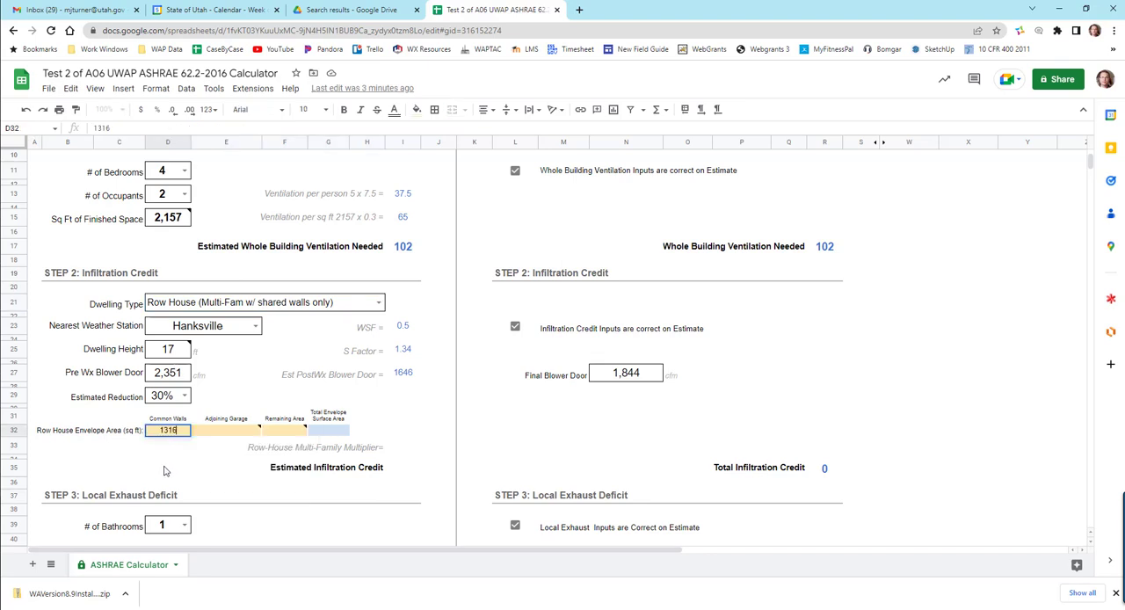
left_click(180, 469)
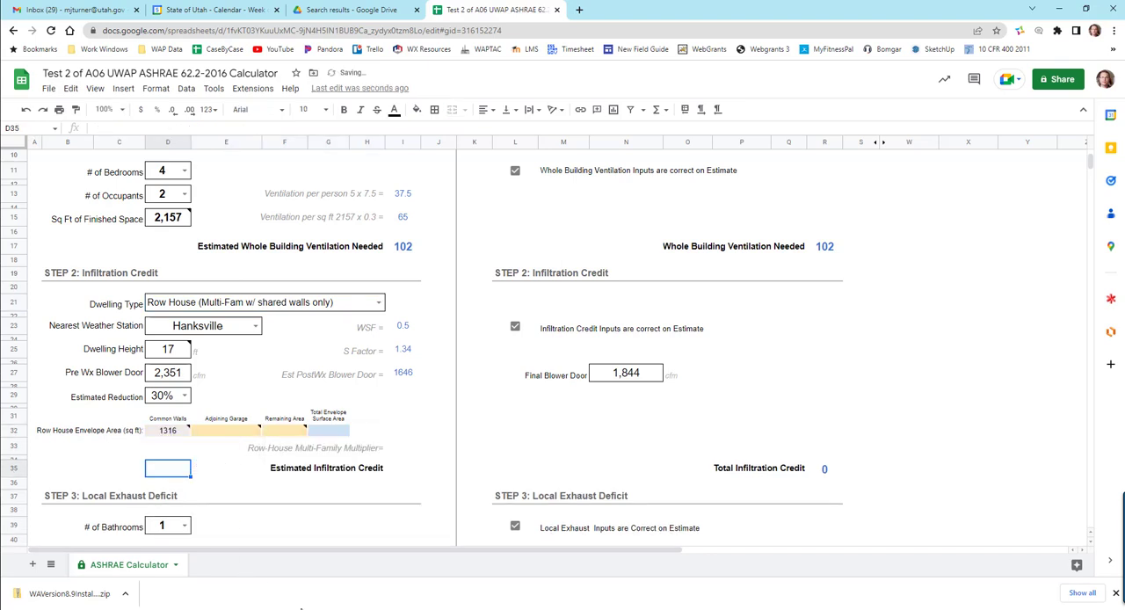
- Switch to SketchUp and select the pink back wall under the green unit's overhang to read its area
left_click(564, 607)
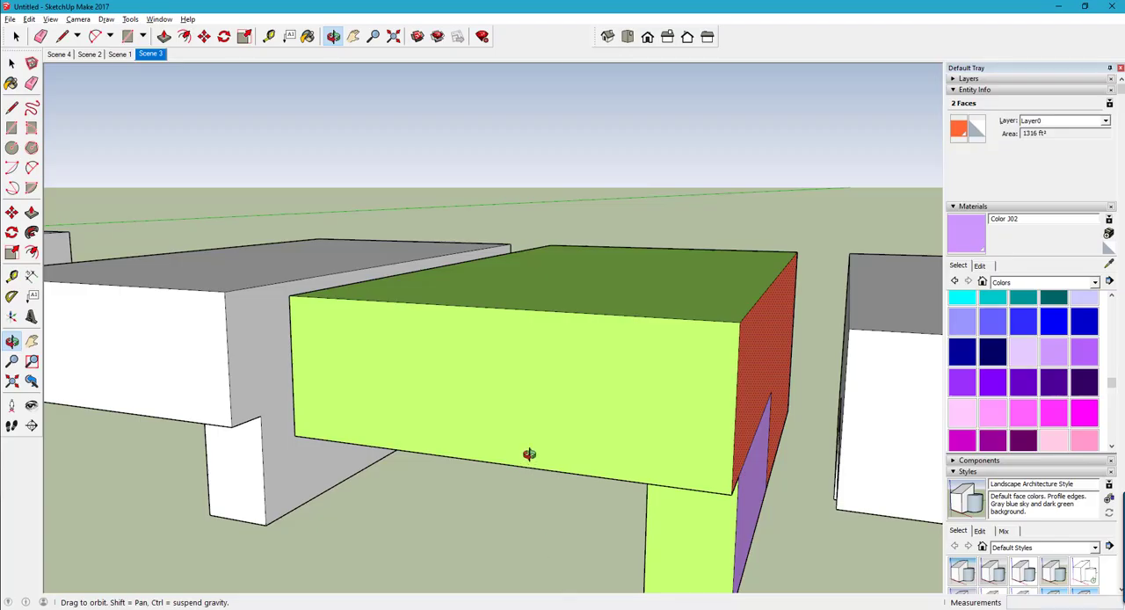
left_click_drag(527, 452, 650, 369)
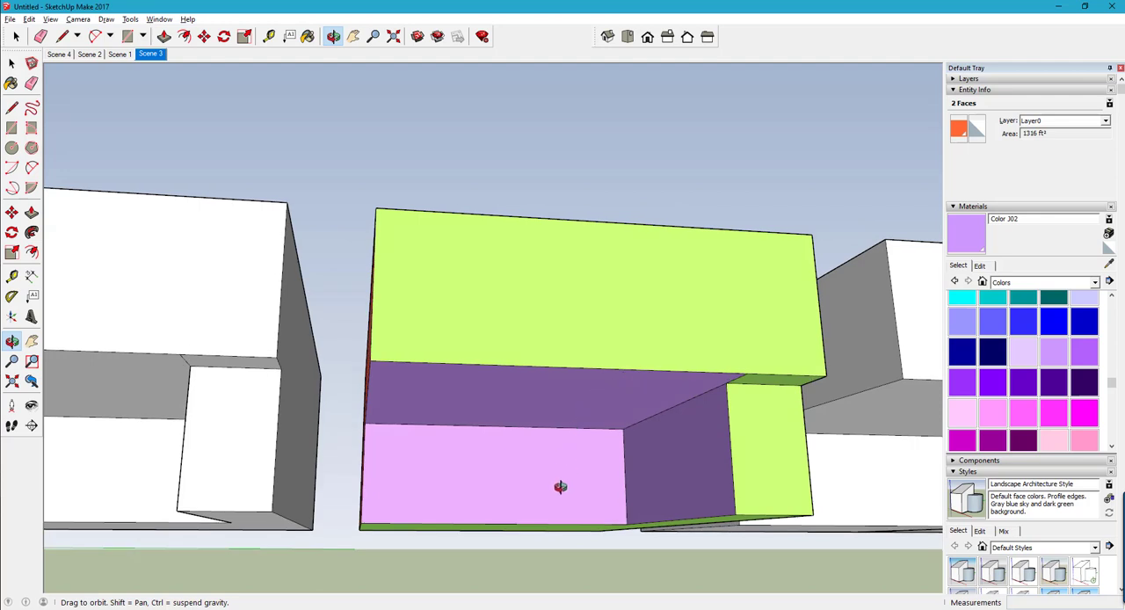
scroll(572, 465, "up", 1)
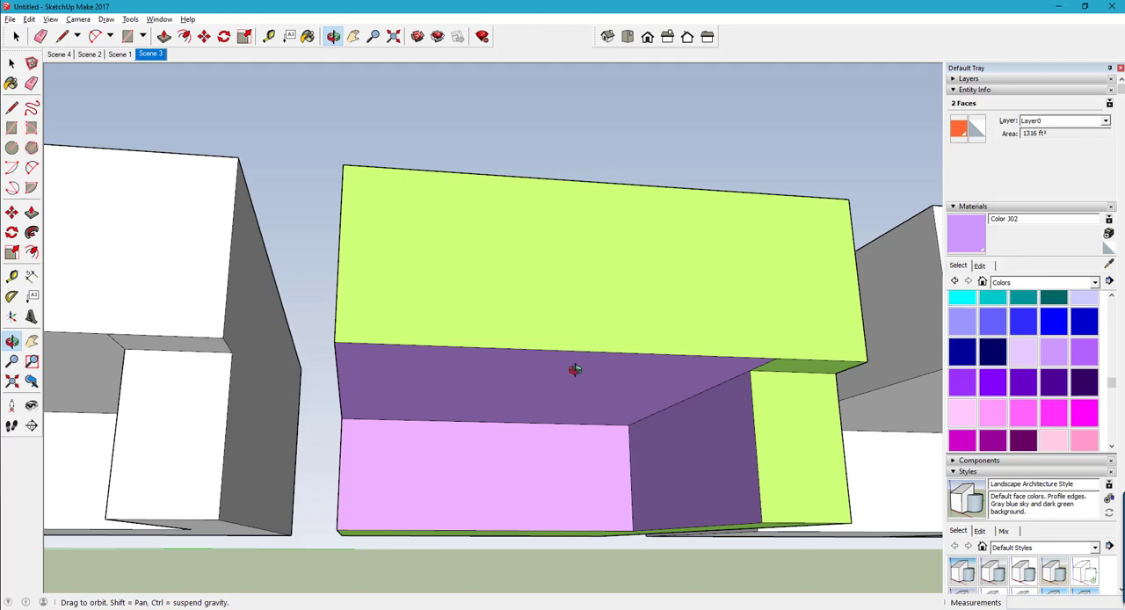
key("space")
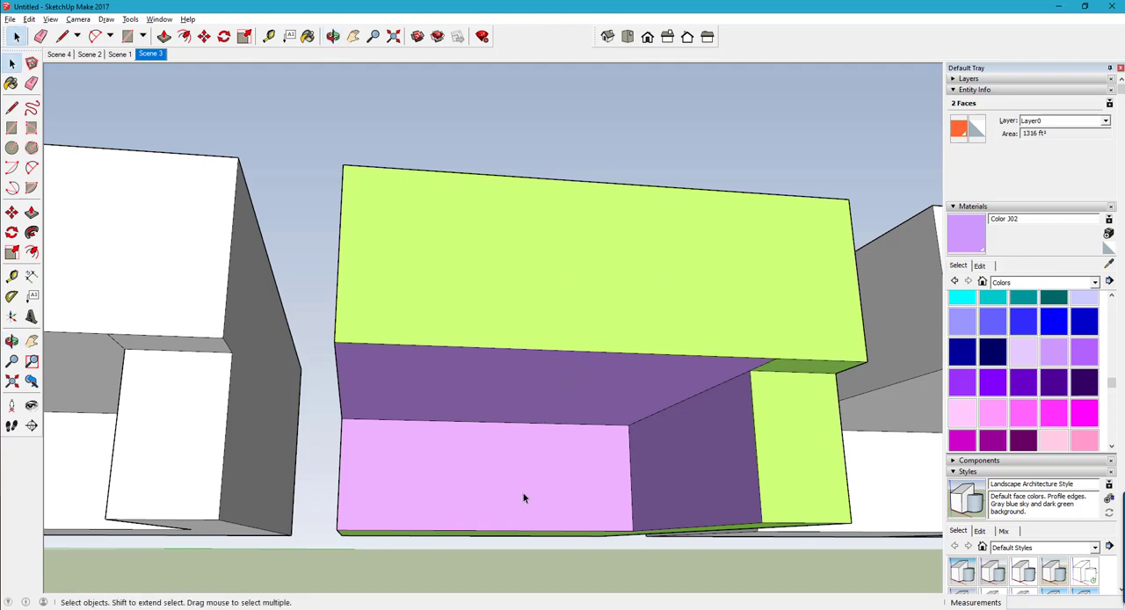
left_click(518, 488)
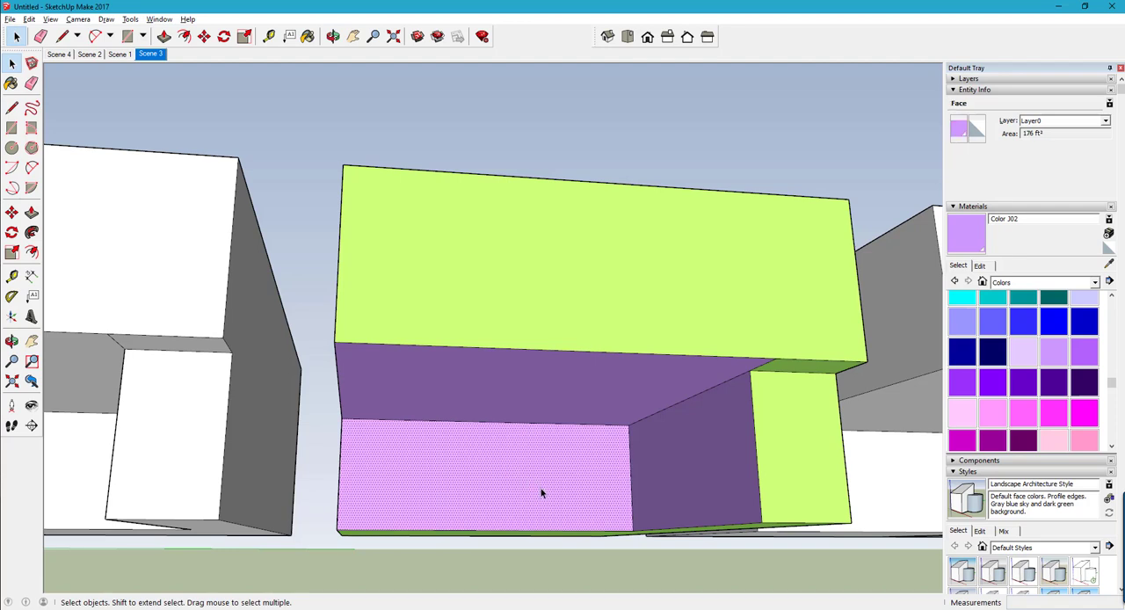
- Add the remaining purple garage walls and the purple overhang ceiling to the selection to read their combined area
left_click(673, 481, "shift")
scroll(625, 411, "down", 2)
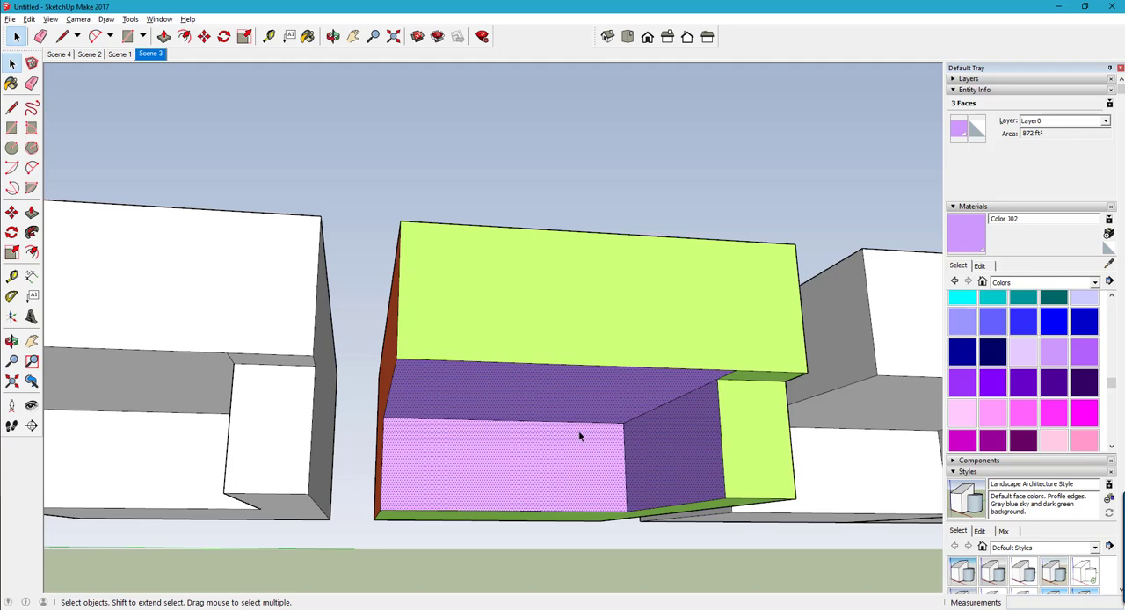
key("o")
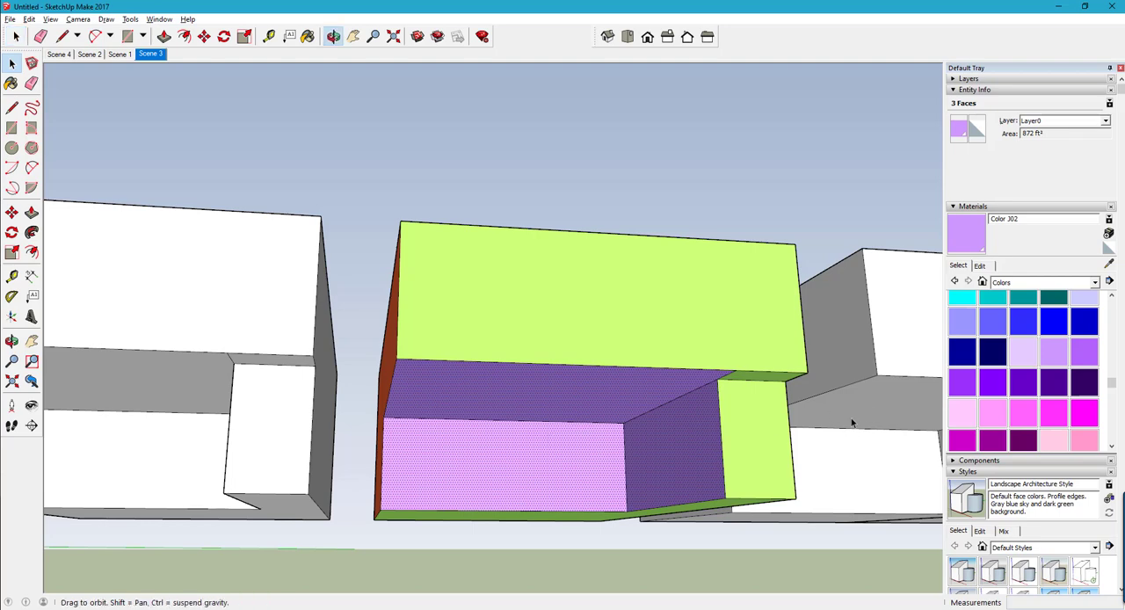
left_click_drag(776, 427, 633, 435)
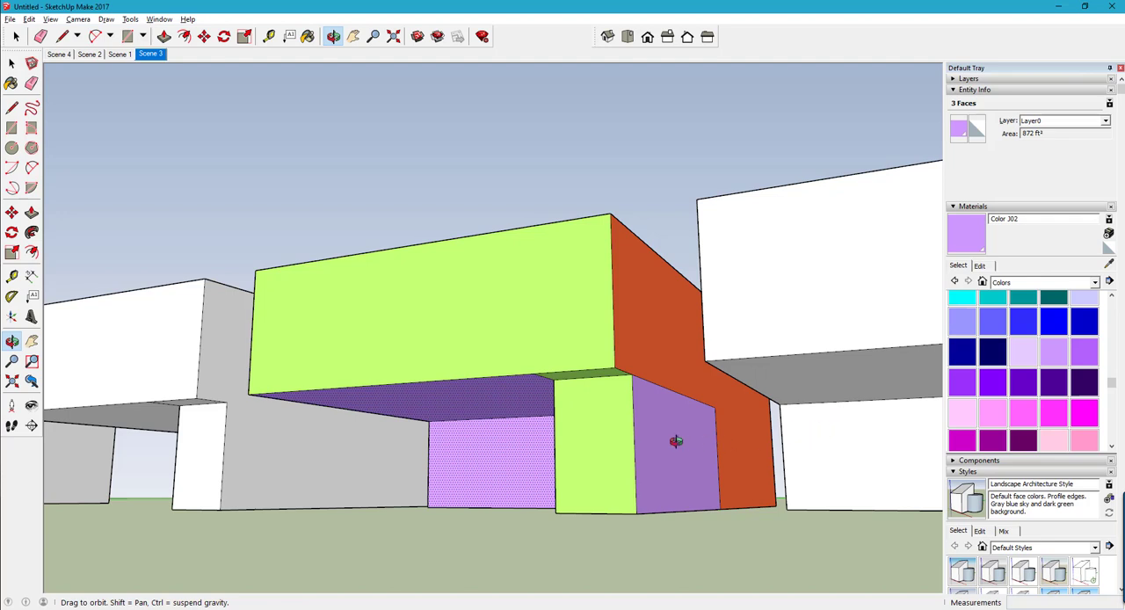
key("space")
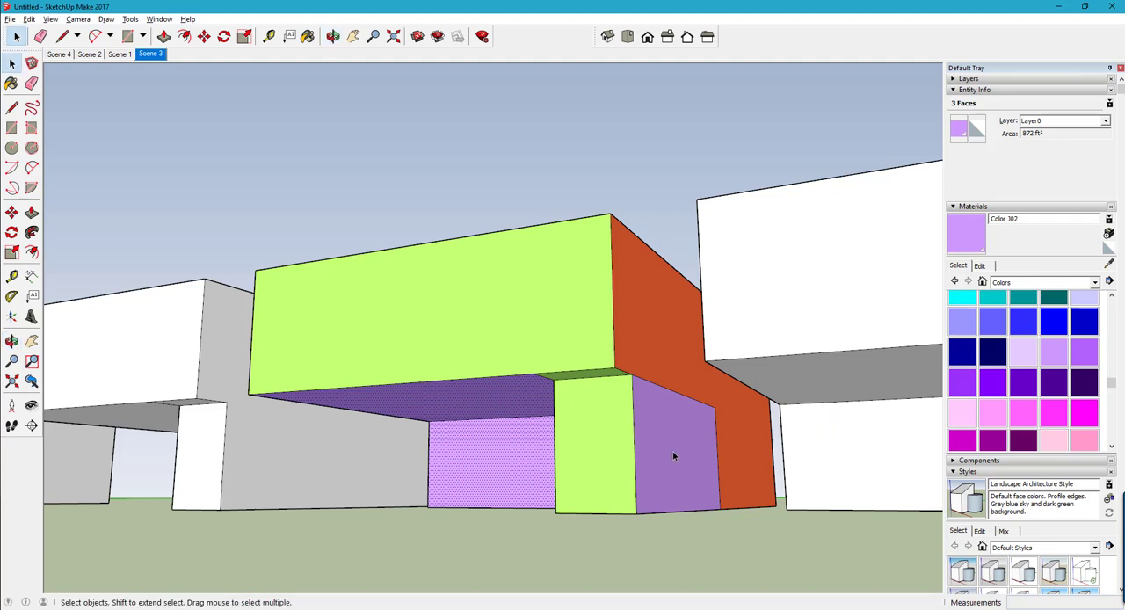
left_click(672, 453, "shift")
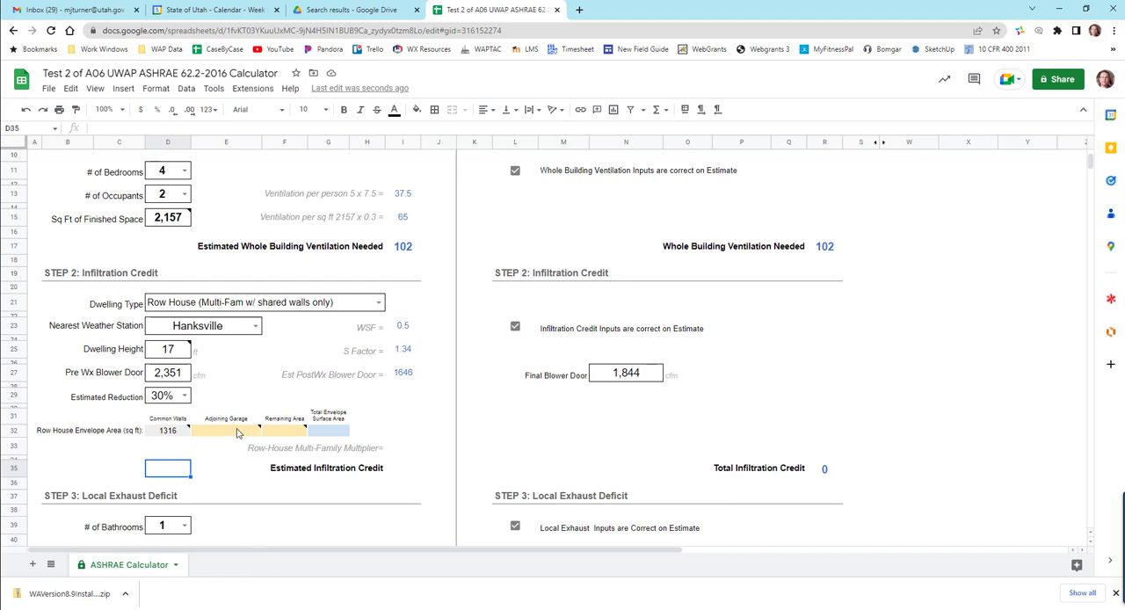
- Switch to the calculator spreadsheet and enter 1040 as the Adjoining Garage area of the row house envelope
left_click(239, 433)
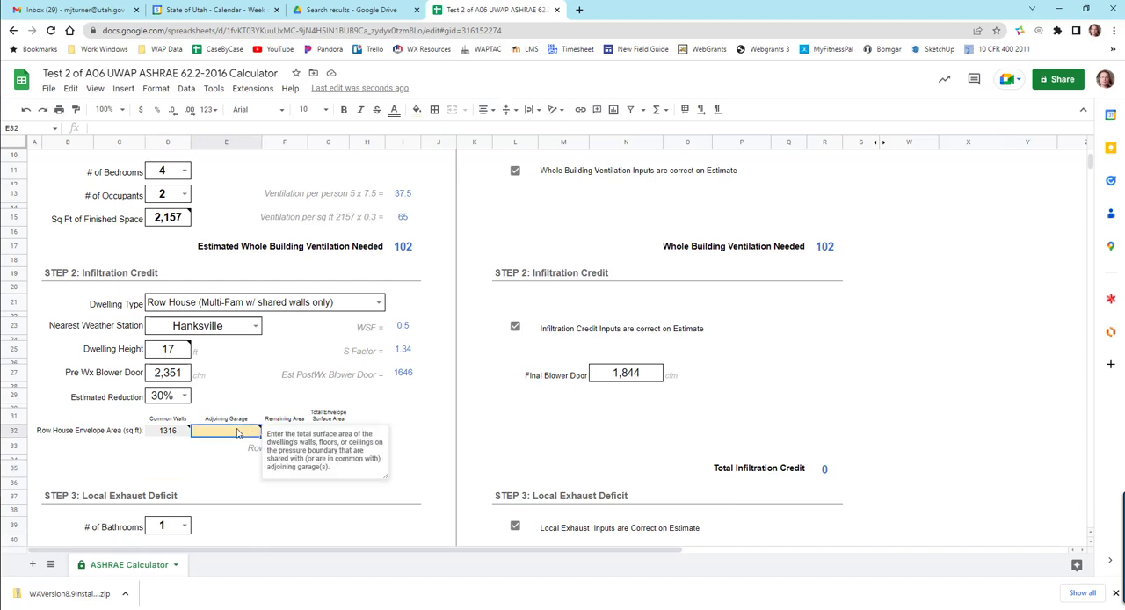
type("1040")
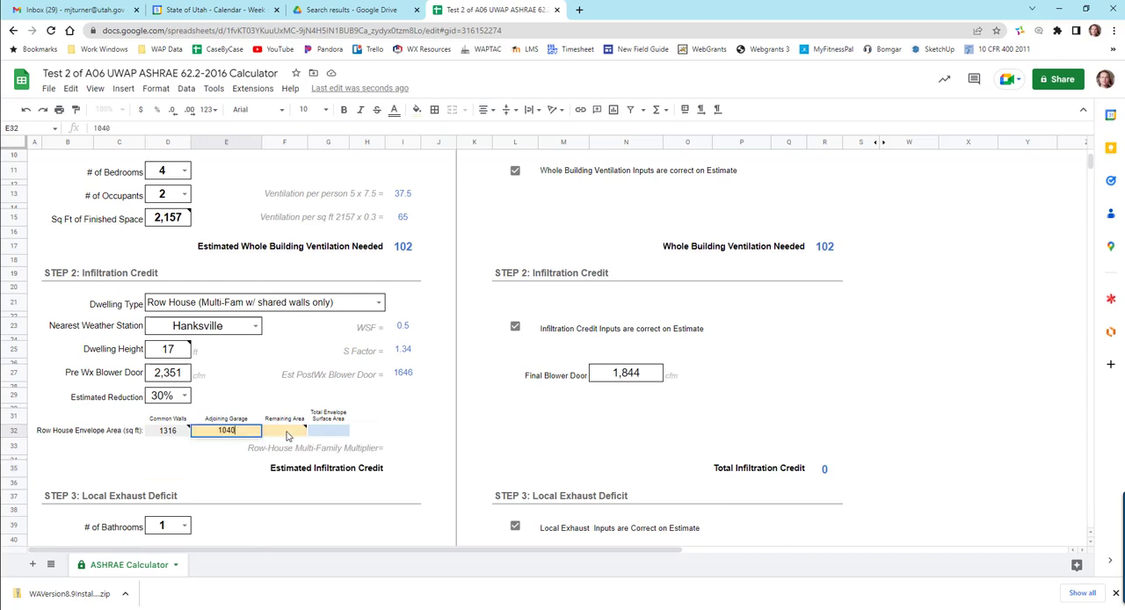
left_click(288, 436)
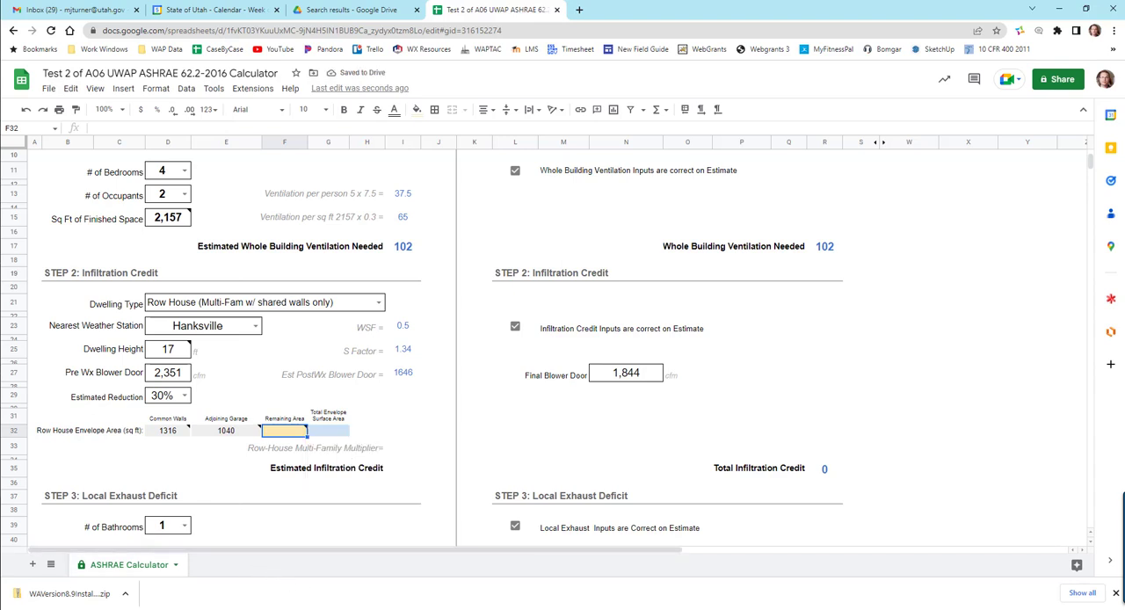
- Switch to SketchUp and select the green unit's front walls, small overhang underside and bottom floor face to read their combined area
mouse_move(274, 609)
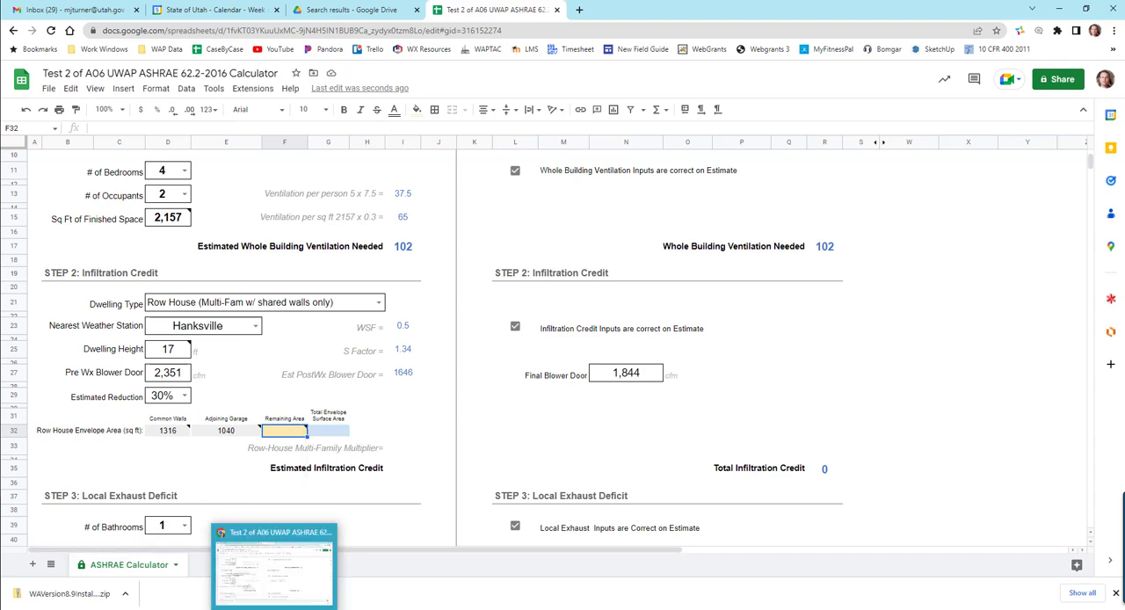
left_click(564, 608)
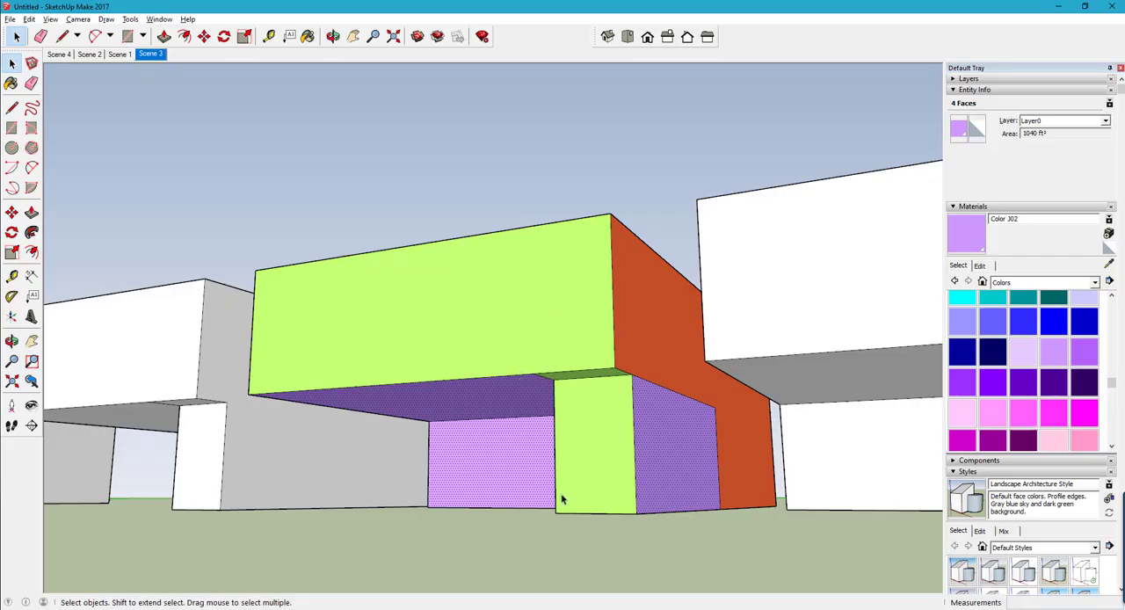
left_click(499, 355)
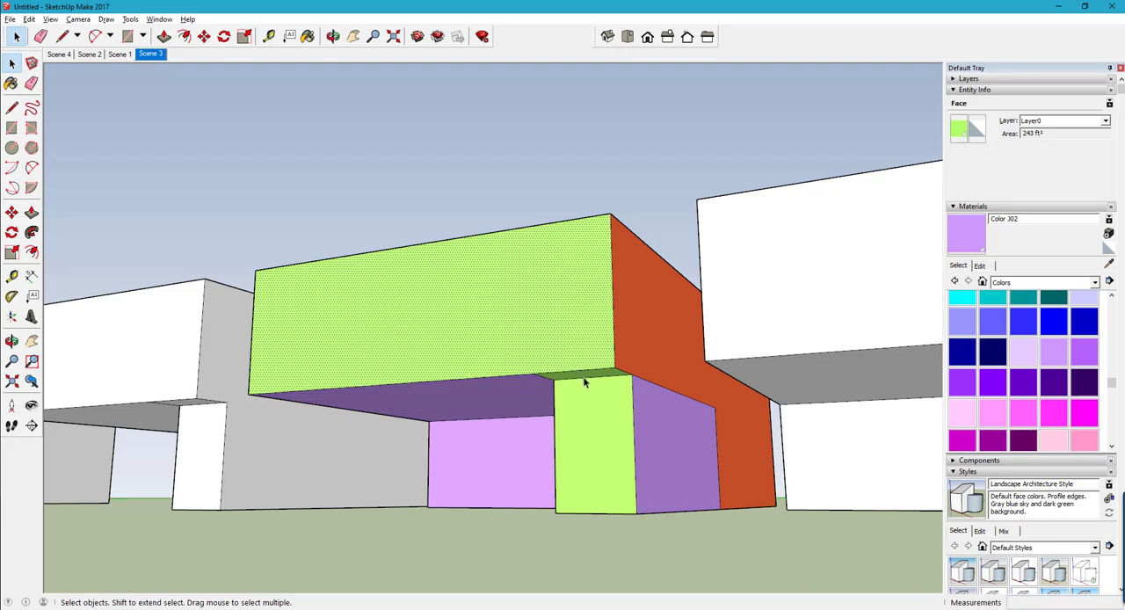
left_click(590, 417, "shift")
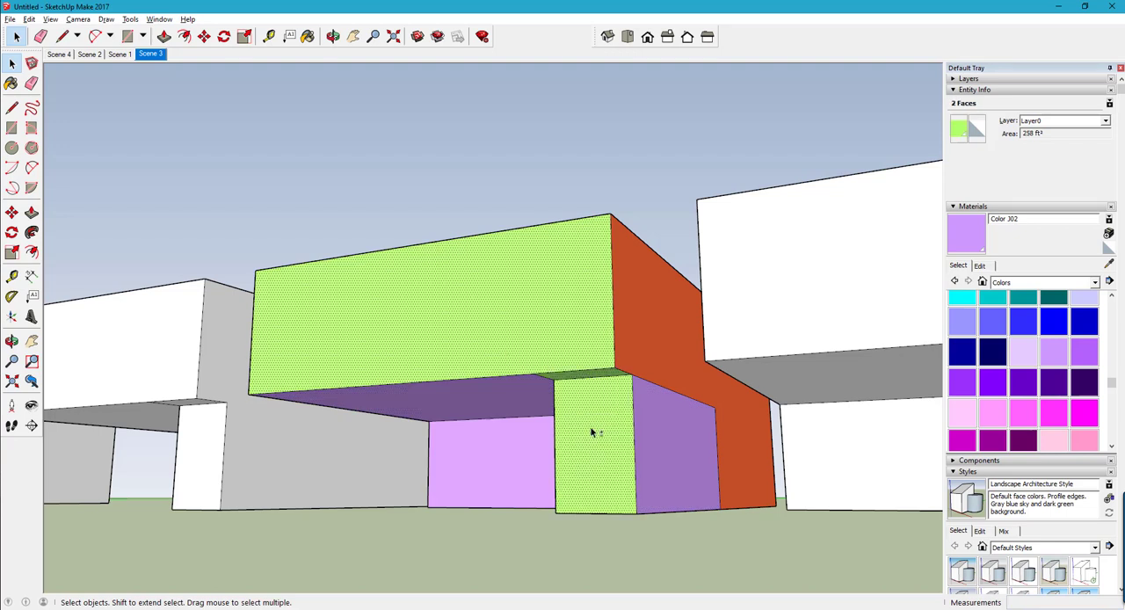
key("o")
left_click_drag(582, 450, 620, 431)
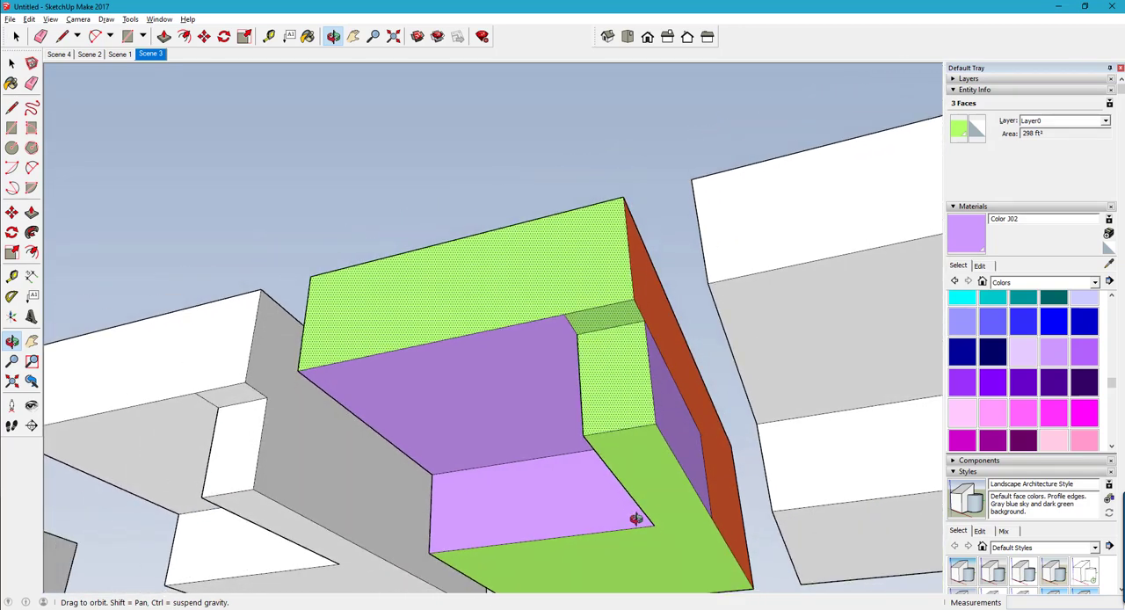
key("space")
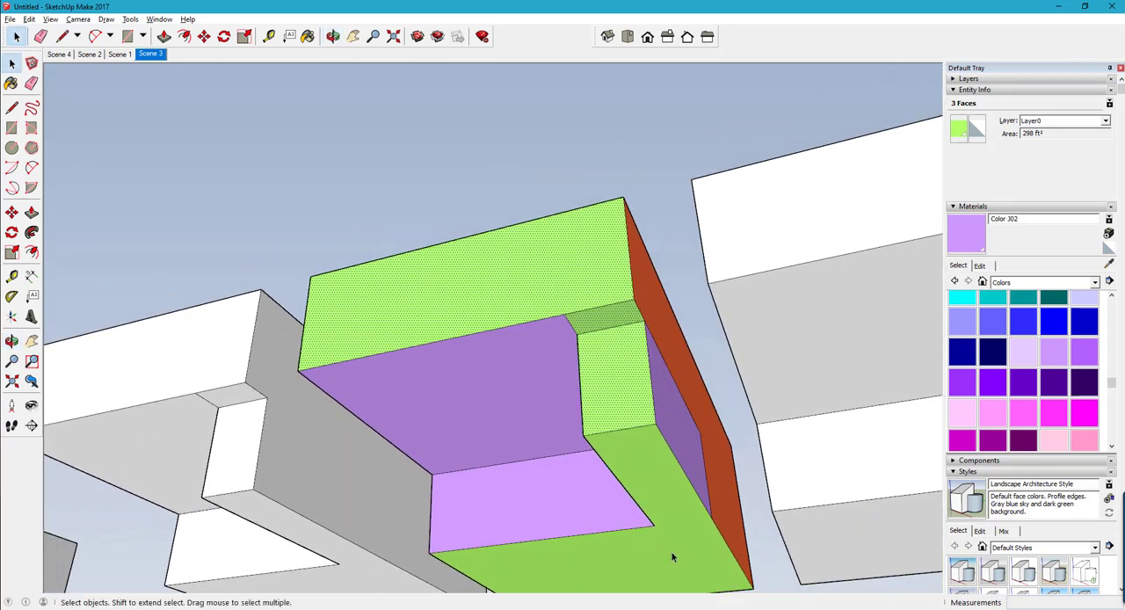
left_click(674, 552, "shift")
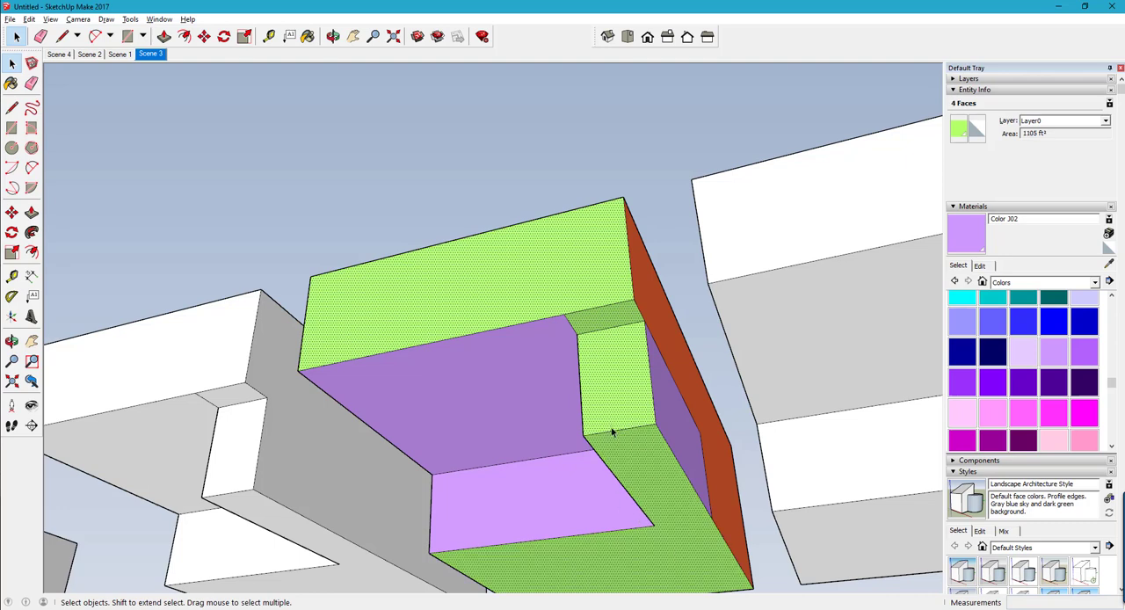
- Add the green unit's roof face to the selection to read the combined area
scroll(613, 431, "down", 2)
scroll(597, 417, "down", 1)
key("o")
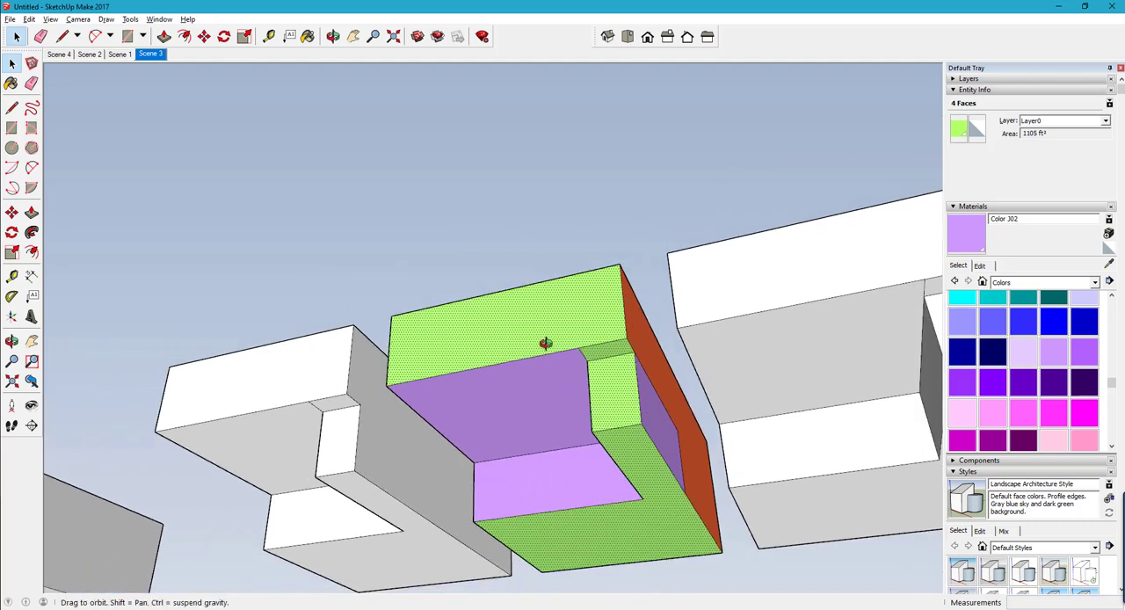
left_click_drag(534, 344, 548, 380)
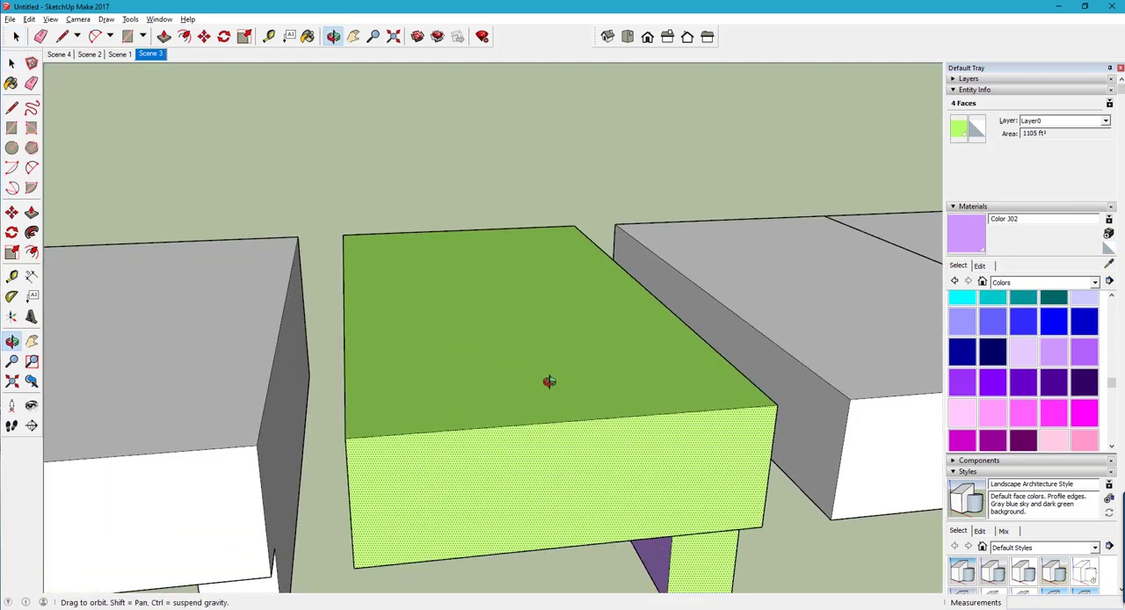
key("space")
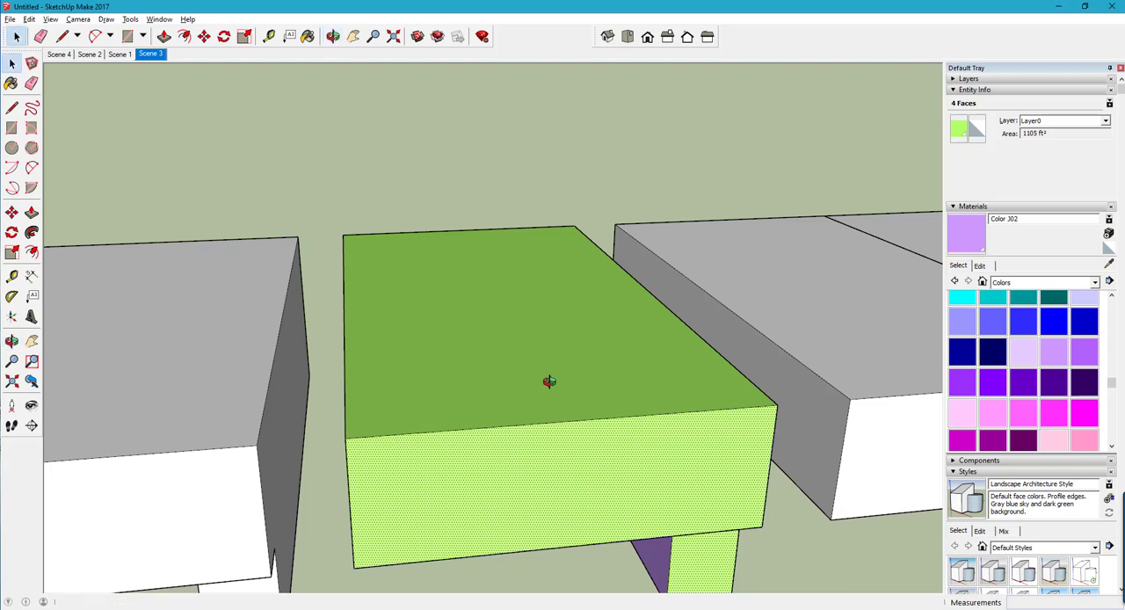
left_click(549, 381, "shift")
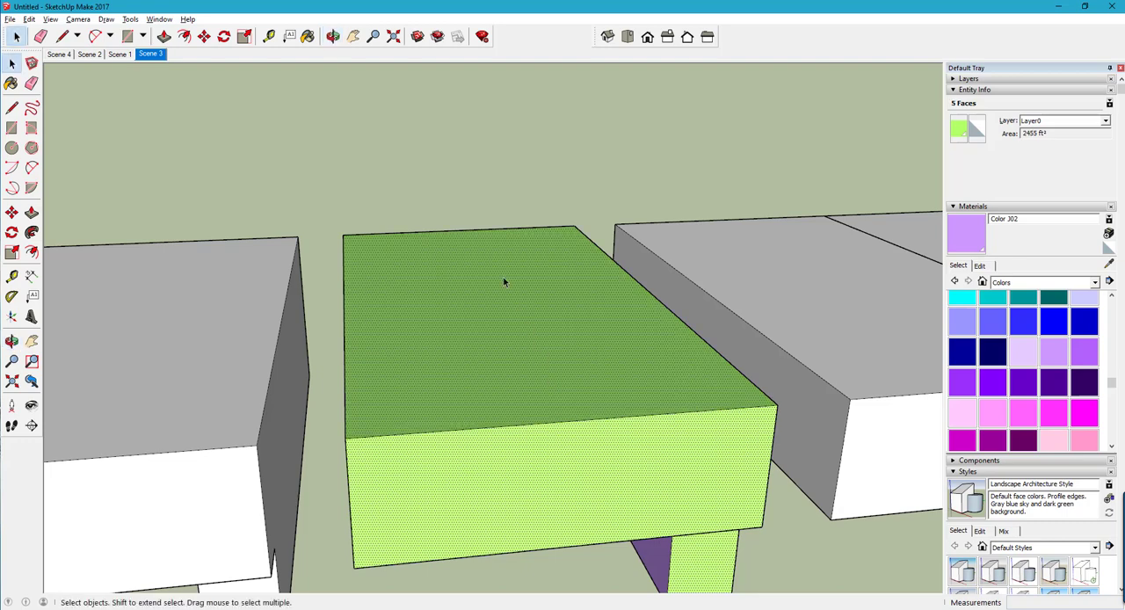
- Add the full-height green wall at the unit's opposite end to the selection and check that all green faces are included
key("o")
left_click_drag(672, 305, 557, 467)
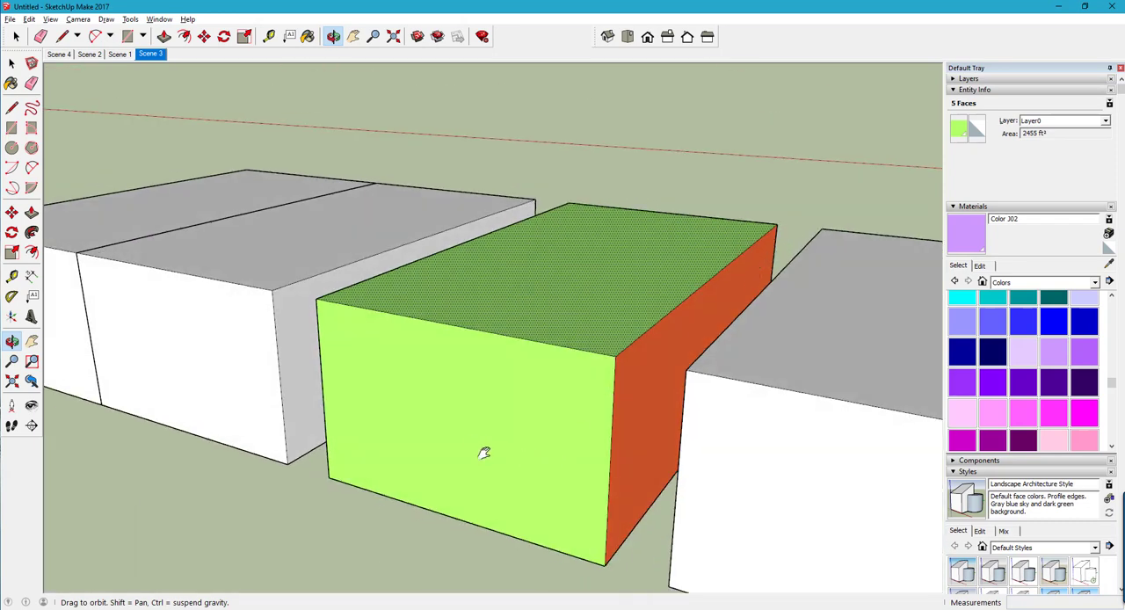
key("space")
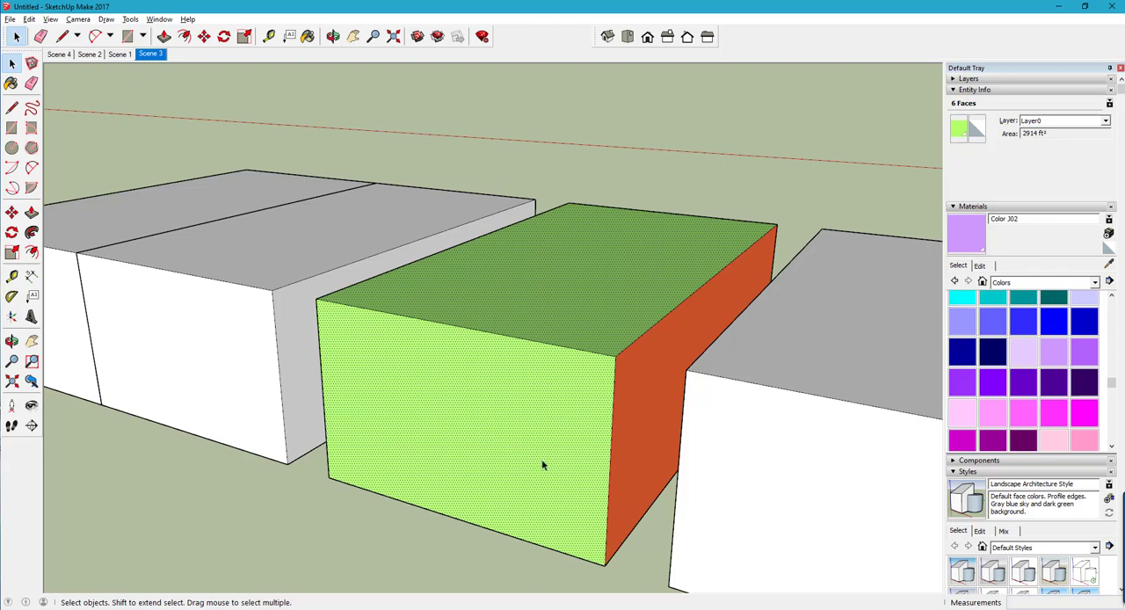
key("o")
left_click_drag(621, 381, 513, 360)
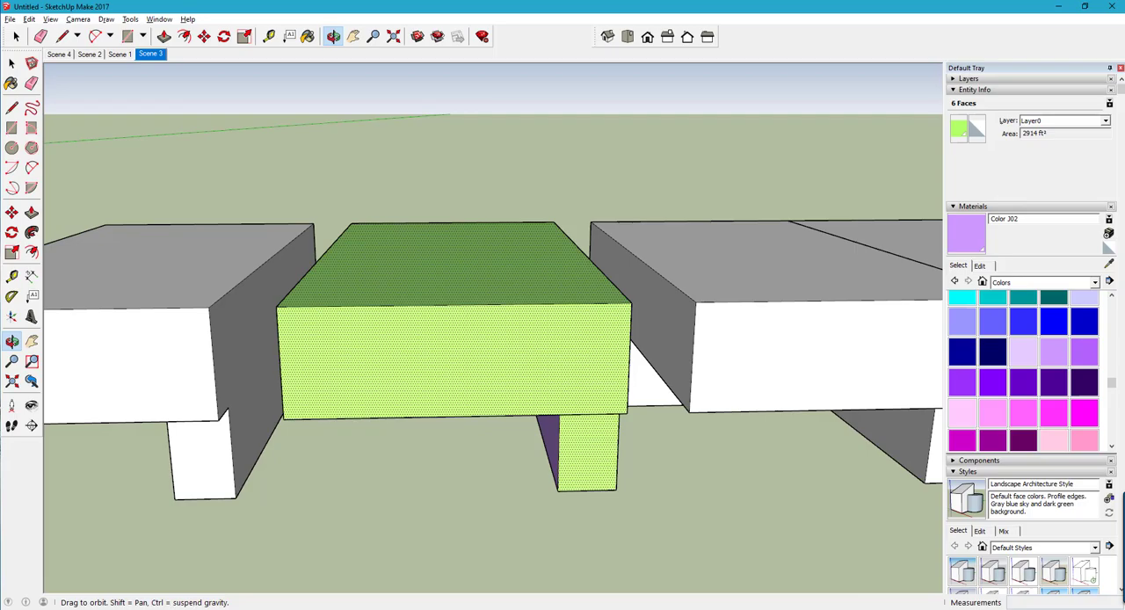
- Switch to the calculator spreadsheet and enter 2914 as the Remaining Area of the row house envelope
key("alt+Tab")
mouse_move(278, 437)
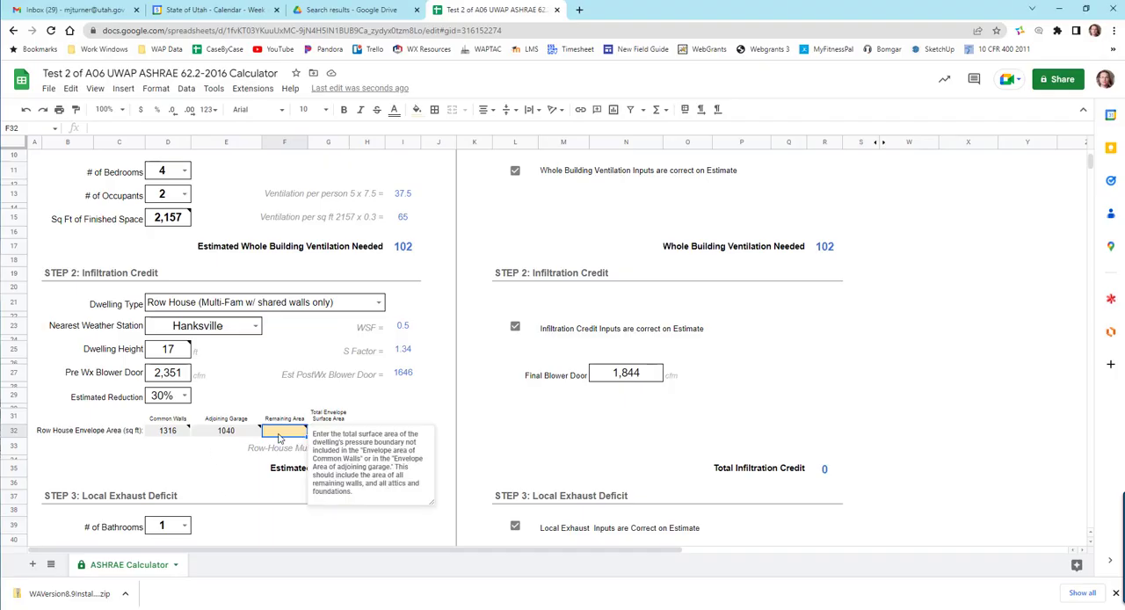
type("2914")
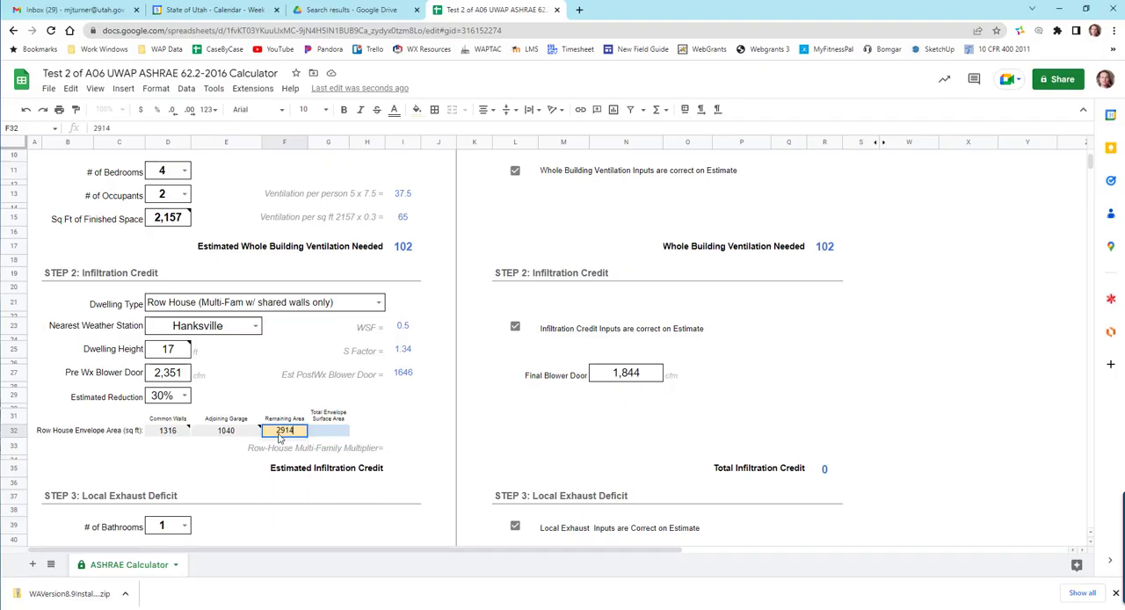
left_click(213, 458)
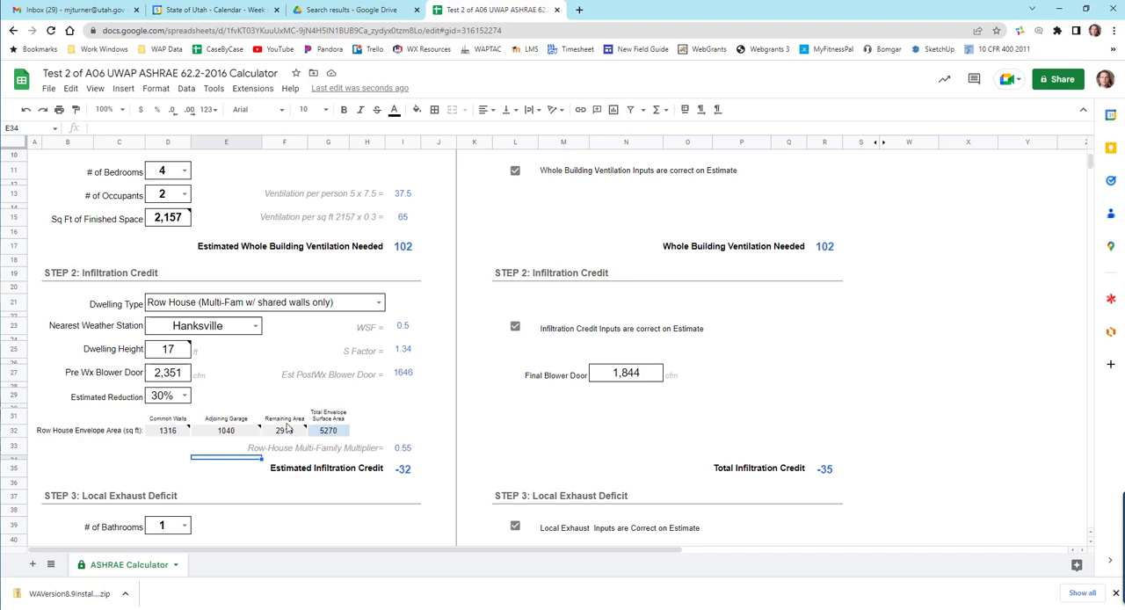
- Compare the infiltration credit by setting the dwelling type to Detached (Single-Family) and back to Row House (Multi-Fam w/ shared walls only)
mouse_move(291, 437)
left_click(378, 302)
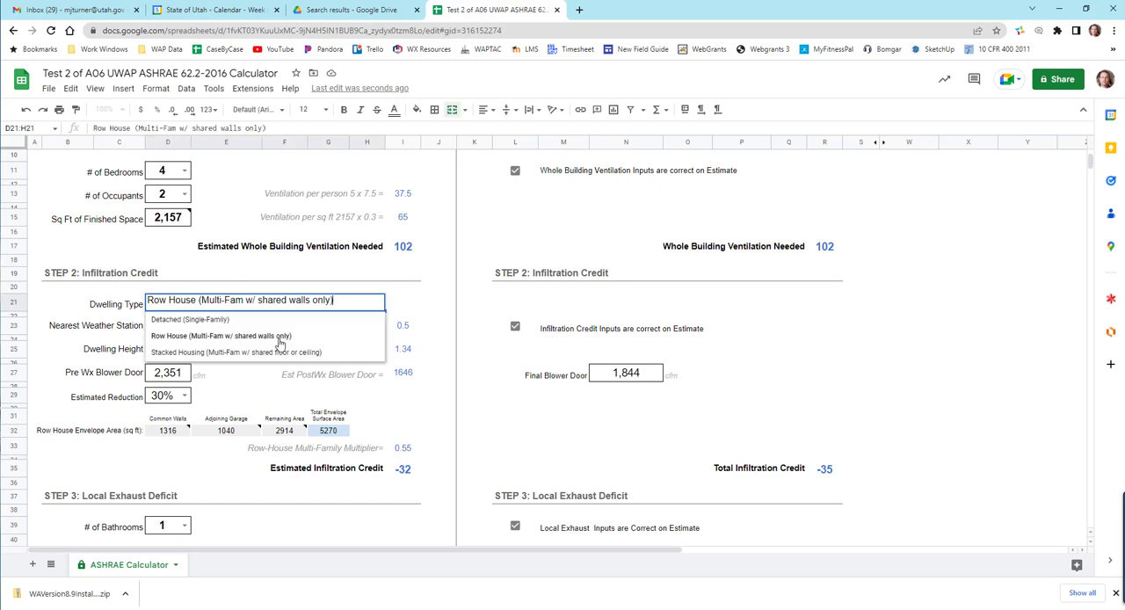
left_click(191, 319)
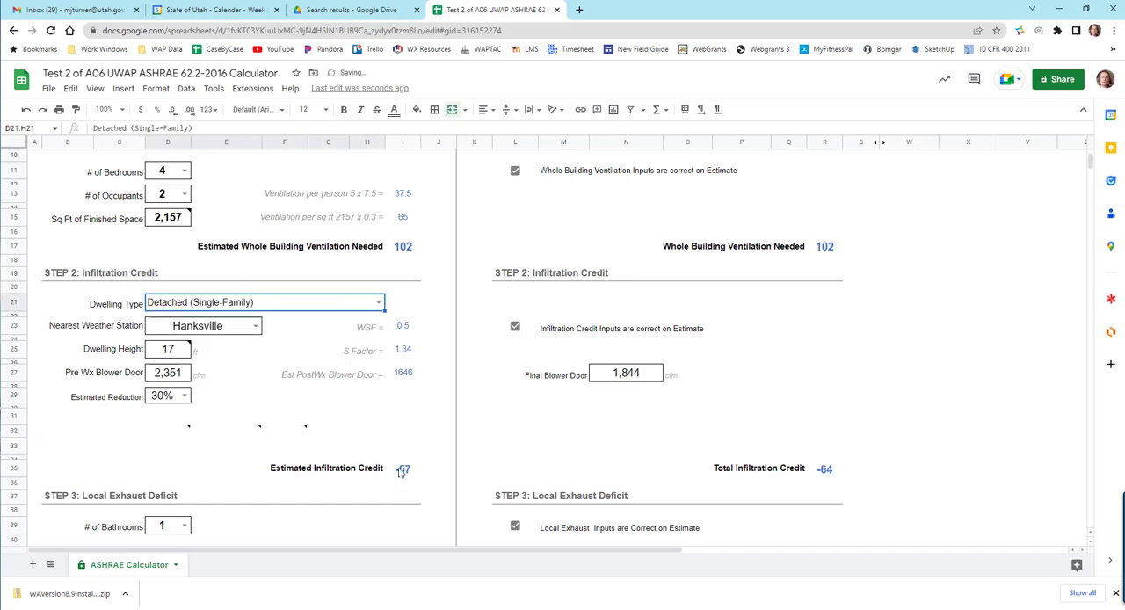
left_click(379, 303)
left_click(264, 337)
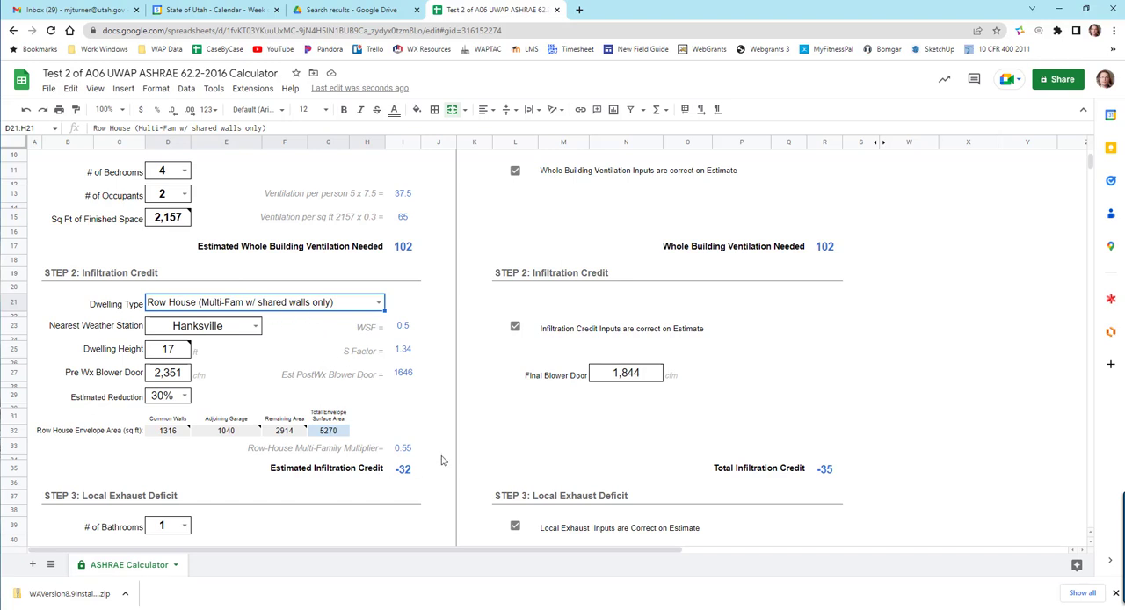
- Set the dwelling type to Stacked Housing (Multi-Fam w/ shared floor or ceiling) and review the whole building ventilation required against the previous type
scroll(440, 457, "down", 2)
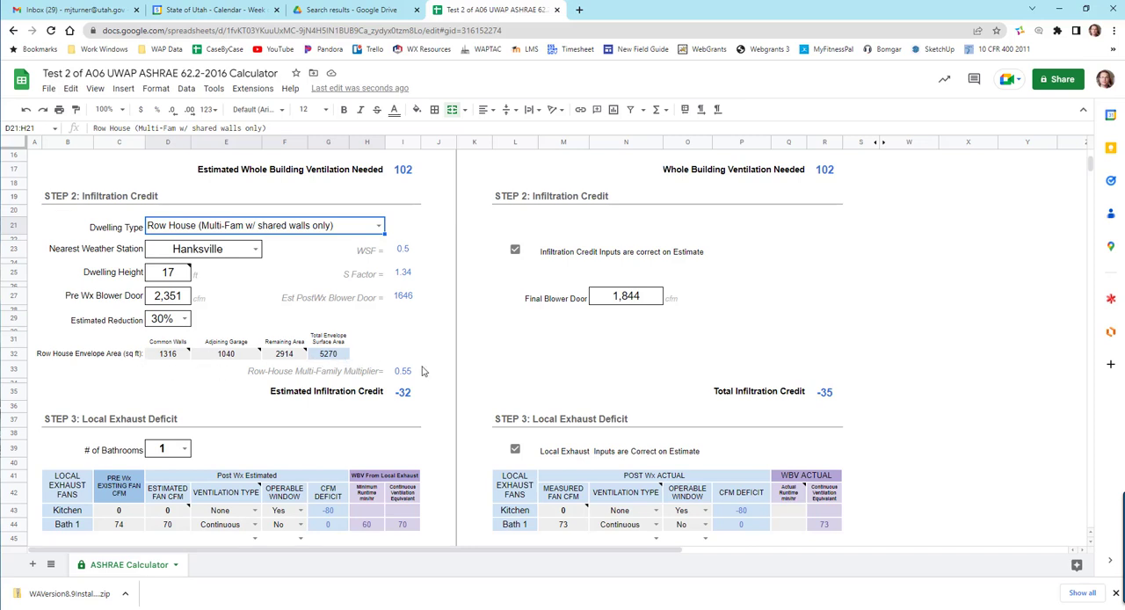
scroll(422, 370, "down", 5)
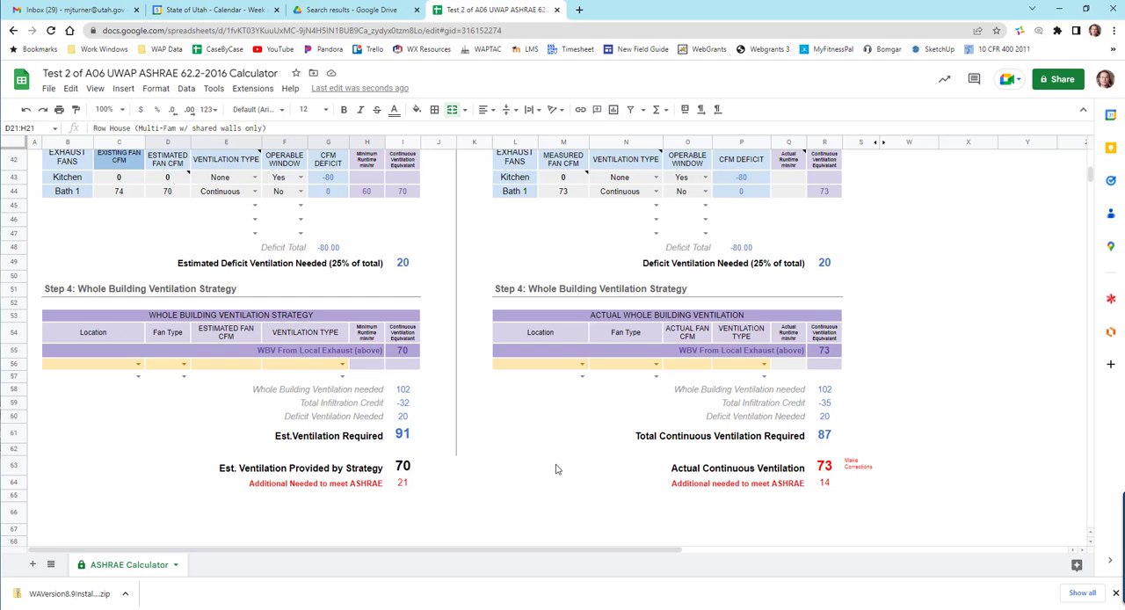
scroll(555, 470, "up", 10)
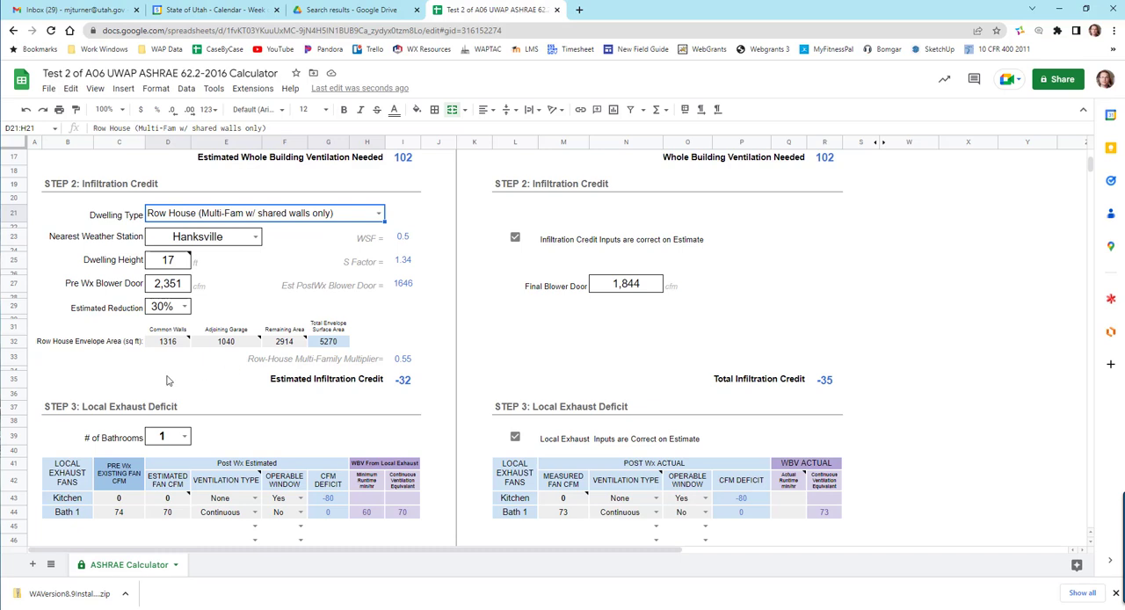
left_click(378, 215)
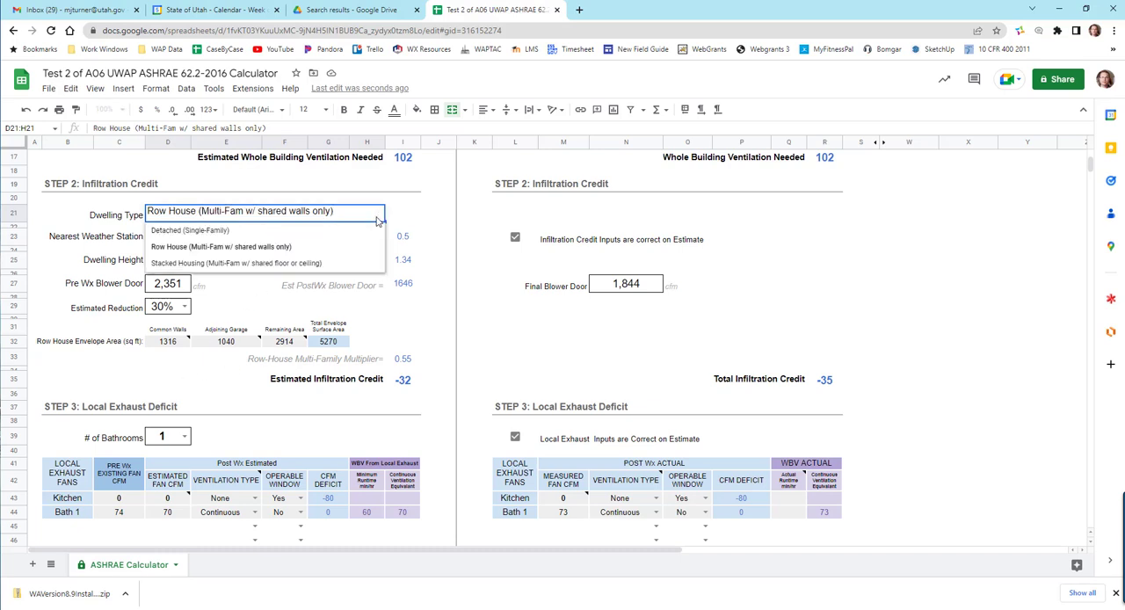
left_click(203, 264)
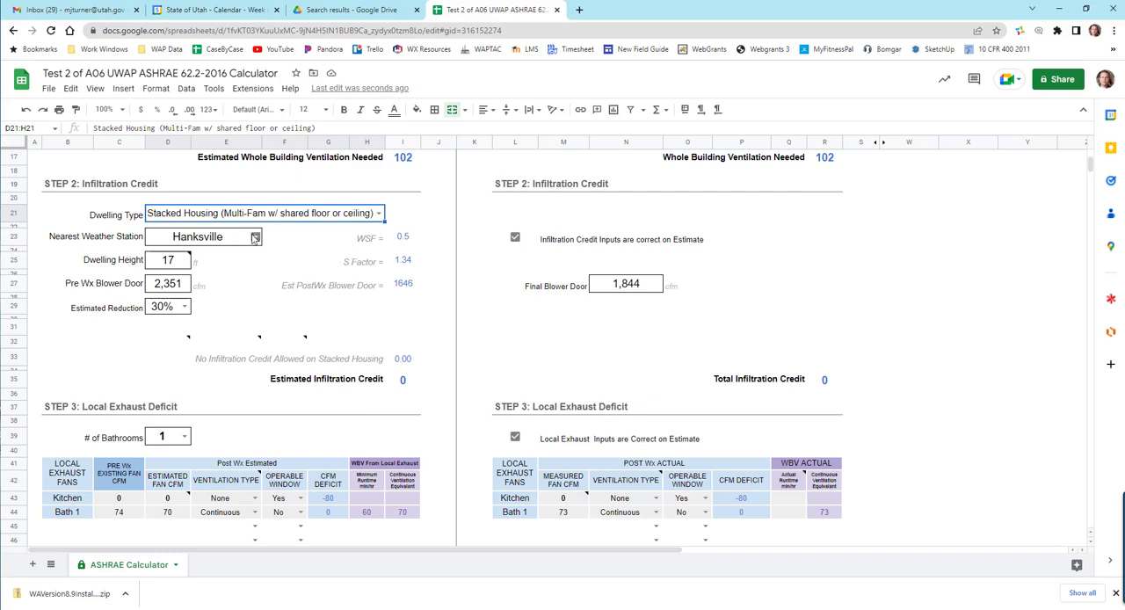
scroll(422, 420, "down", 6)
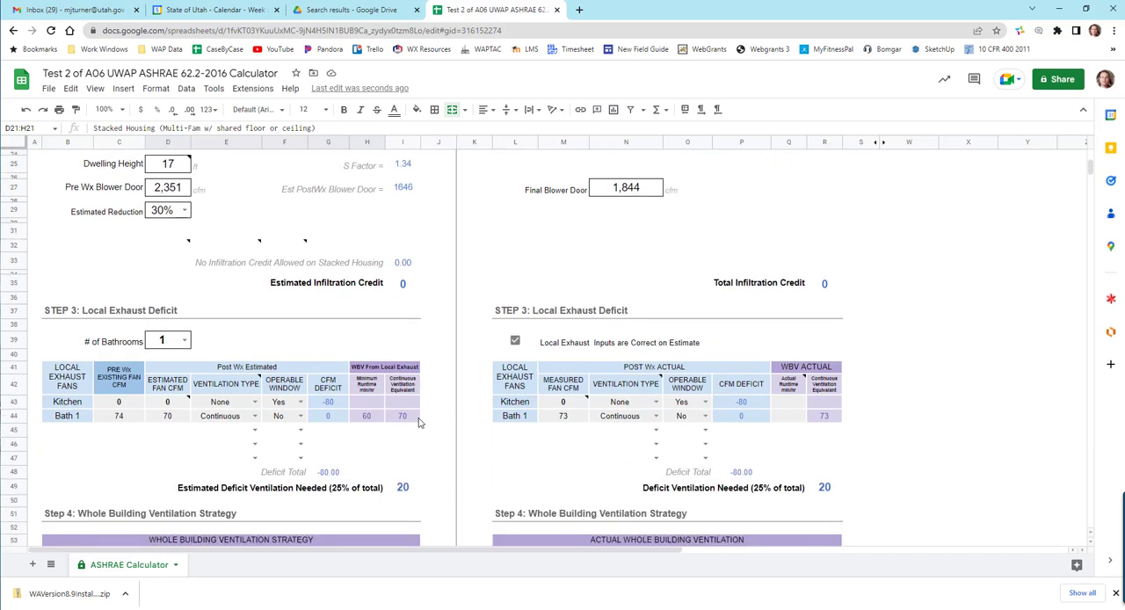
scroll(419, 422, "down", 2)
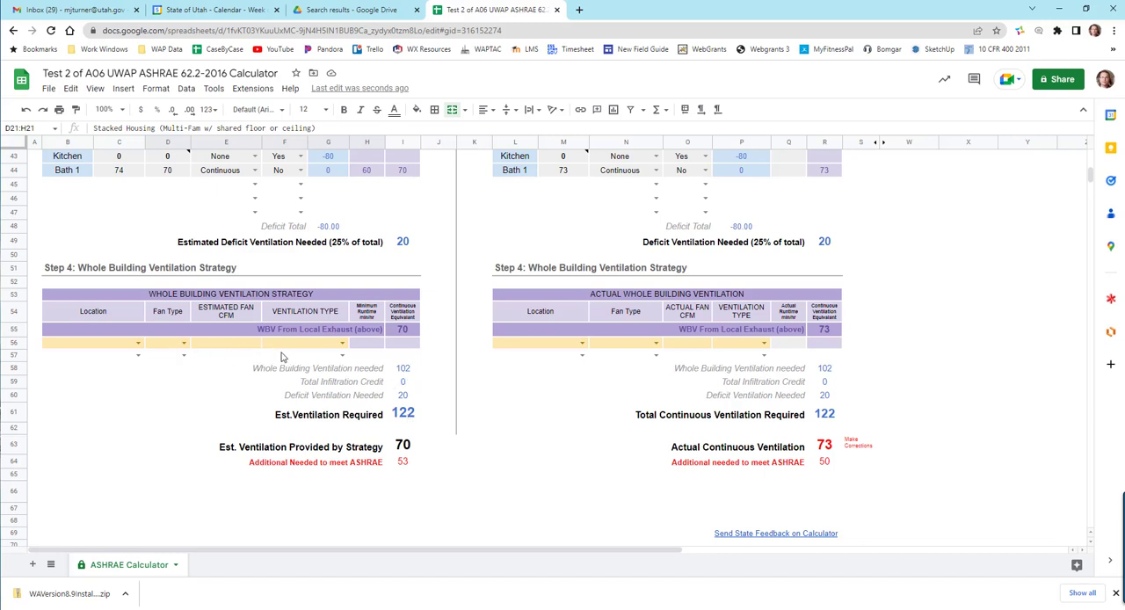
- Review the calculator's infiltration credit section for stacked housing, the final ventilation totals, and the Send State Feedback on Calculator link
scroll(360, 474, "up", 8)
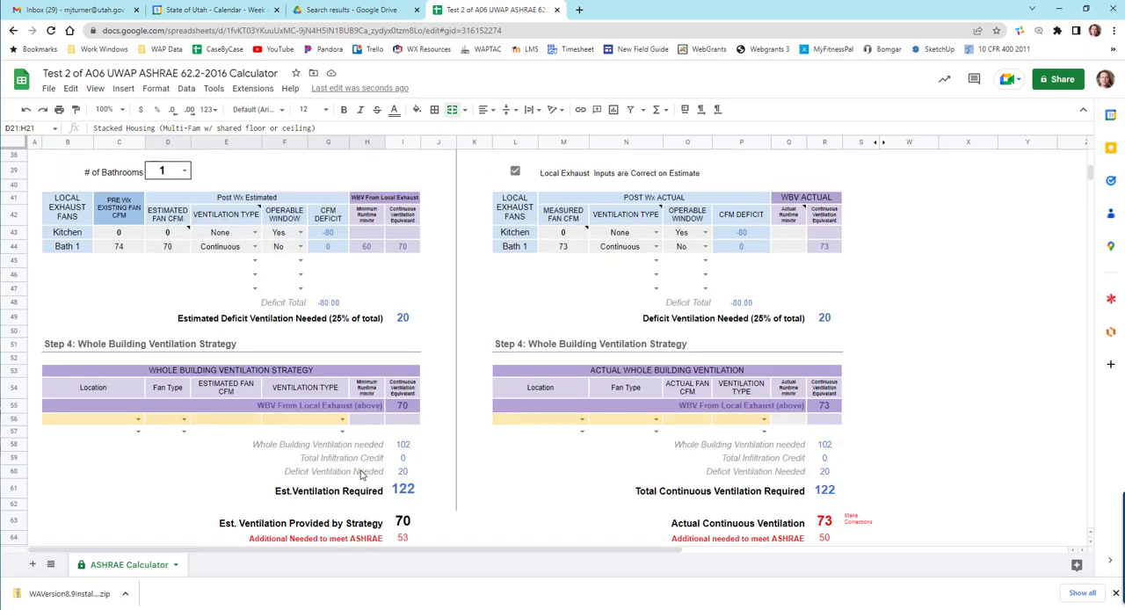
scroll(359, 474, "up", 2)
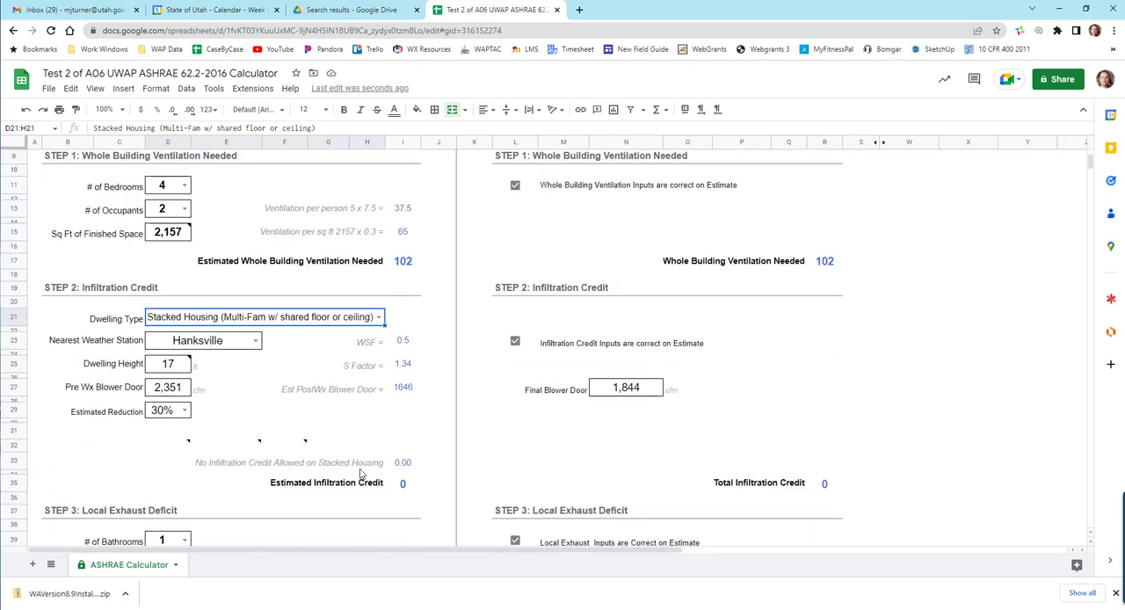
scroll(360, 474, "up", 1)
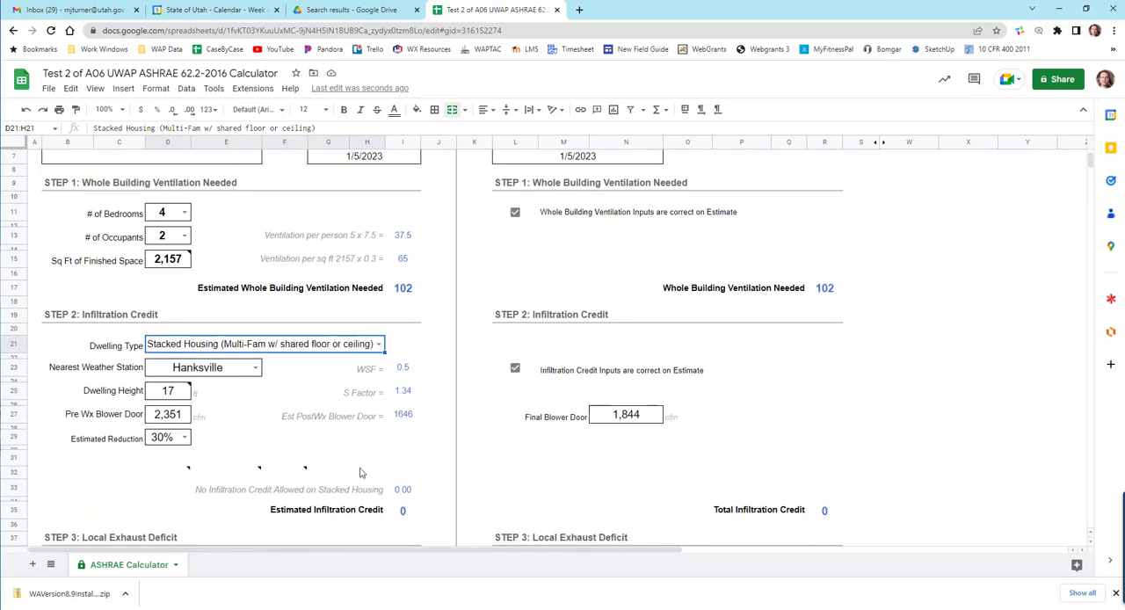
scroll(381, 457, "down", 6)
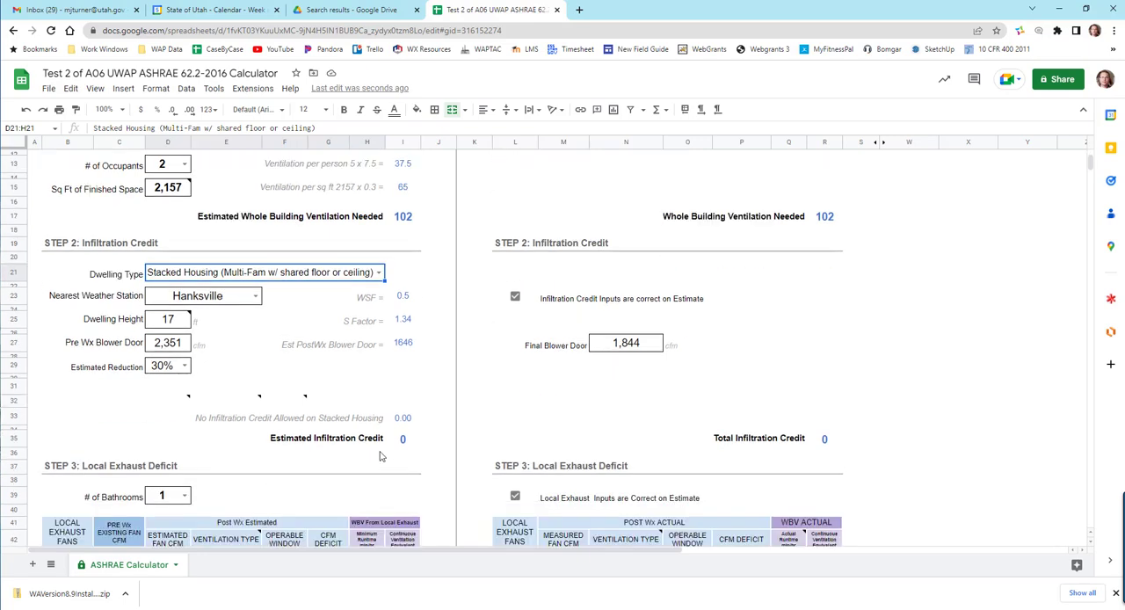
scroll(380, 458, "down", 5)
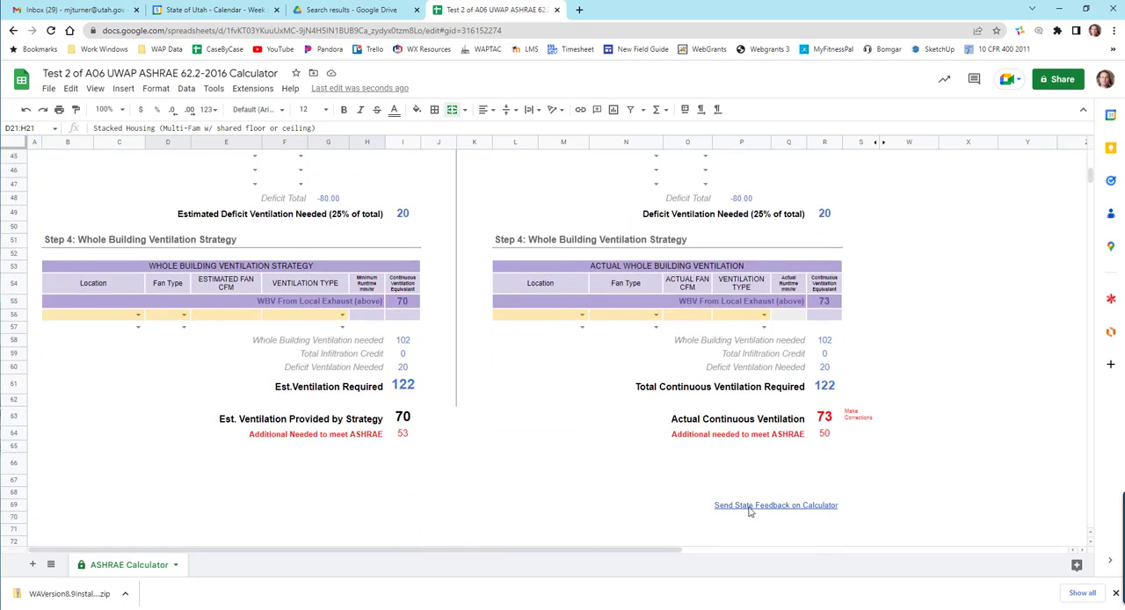
mouse_move(755, 514)
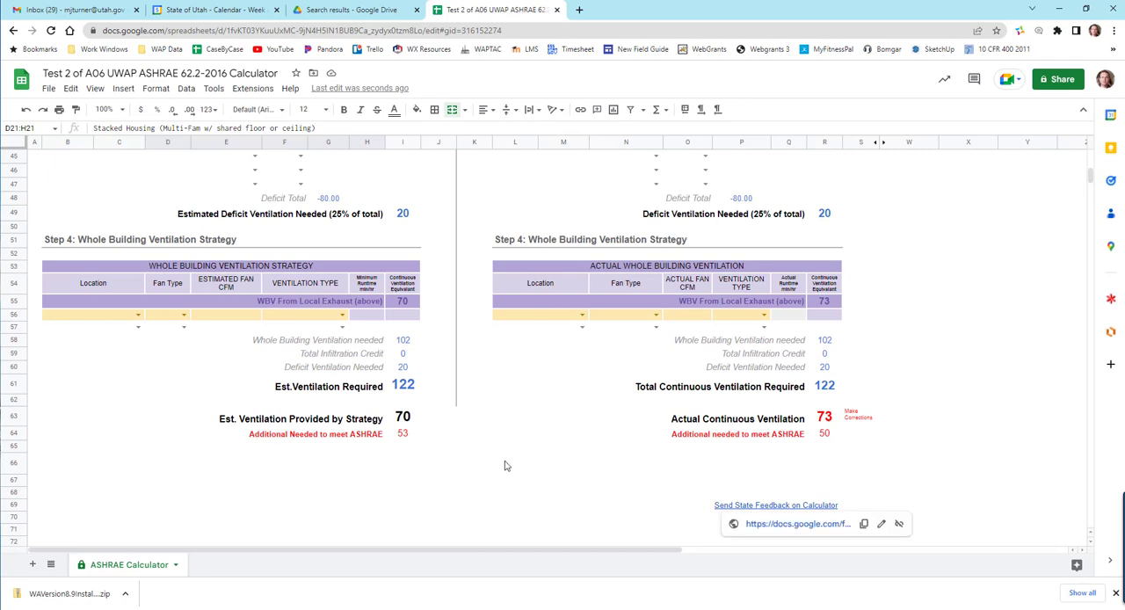
scroll(527, 474, "up", 5)
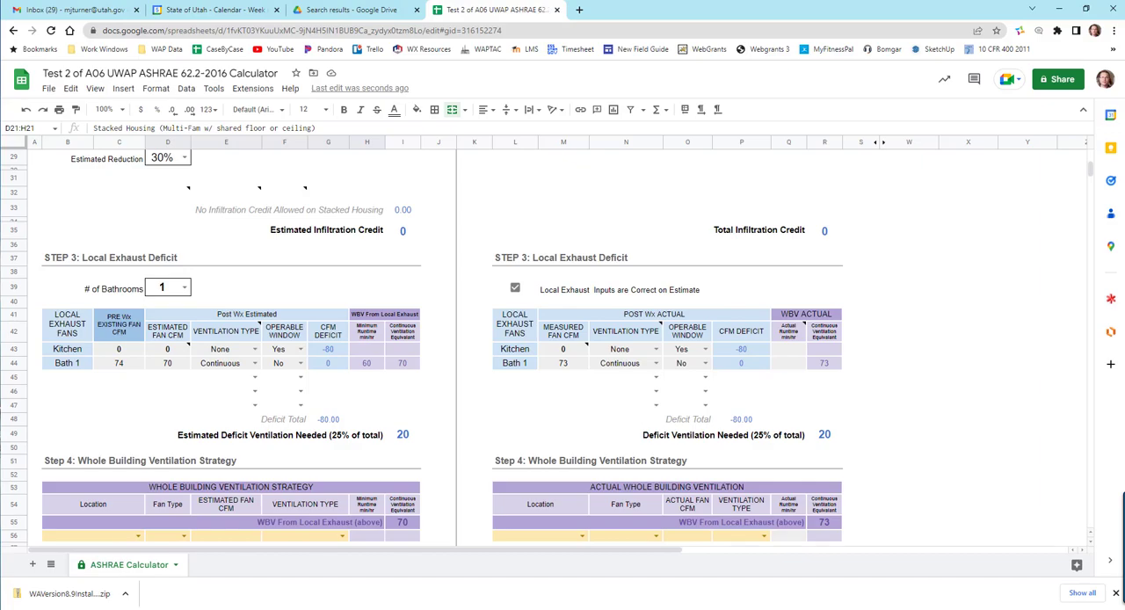